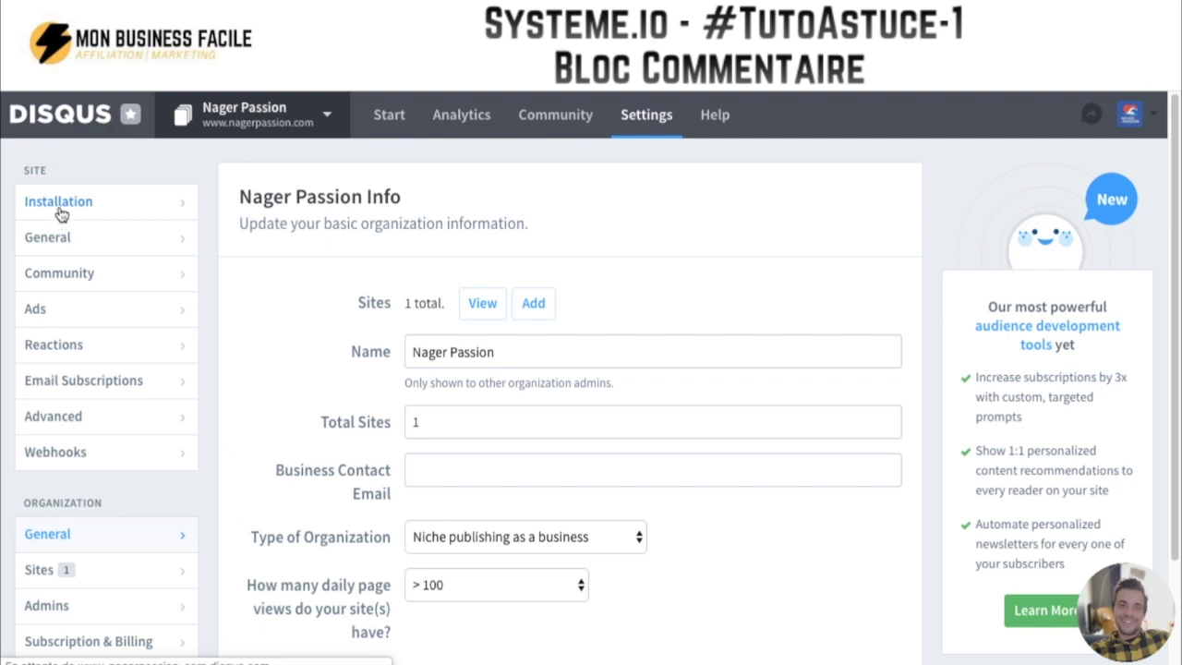
Open the site's installation settings and choose manual installation with Universal Code
{"action": "left_click", "coordinate": [60, 212]}
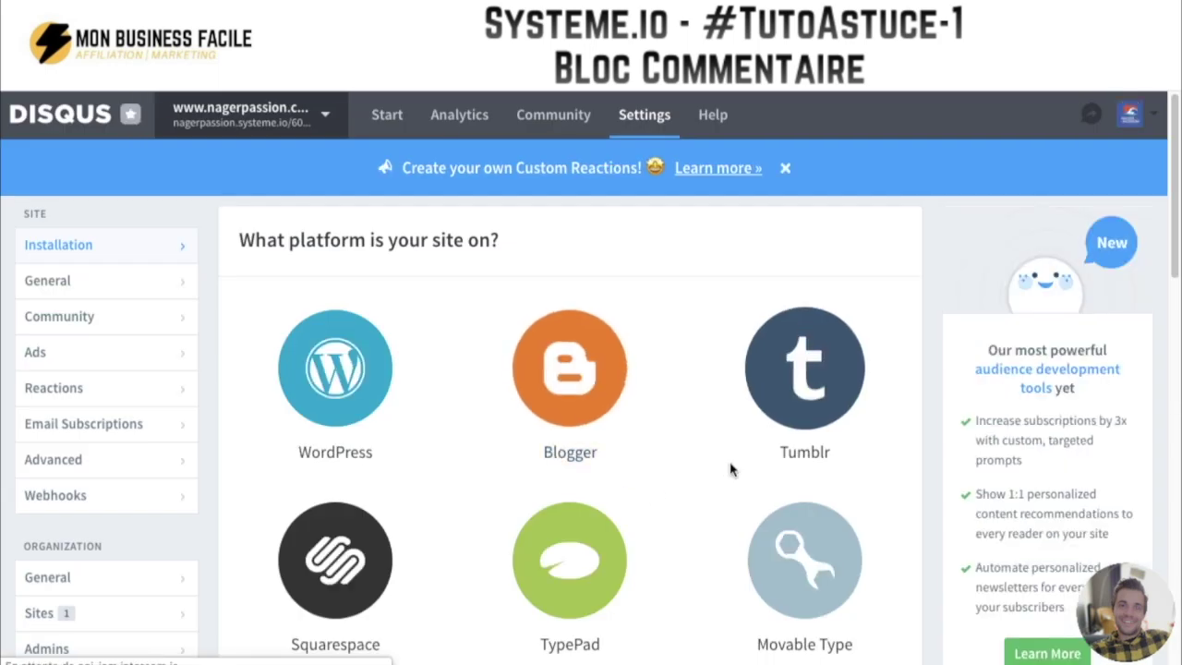
{"action": "scroll", "coordinate": [731, 470], "scroll_direction": "down", "scroll_amount": 1}
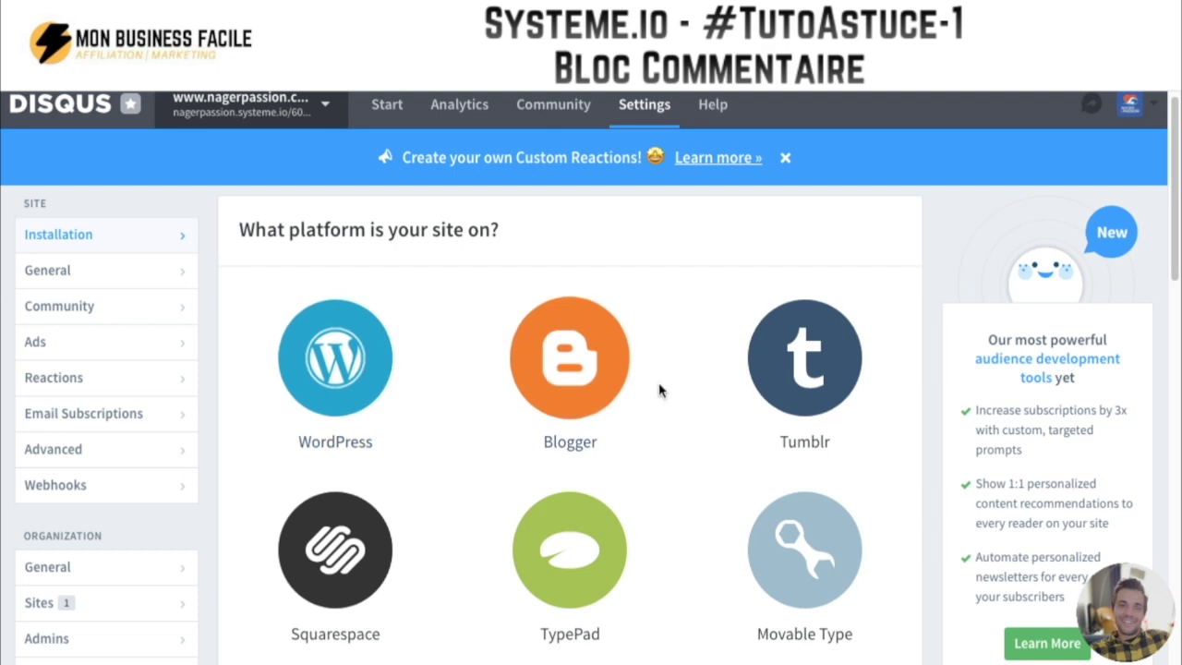
{"action": "scroll", "coordinate": [767, 425], "scroll_direction": "down", "scroll_amount": 5}
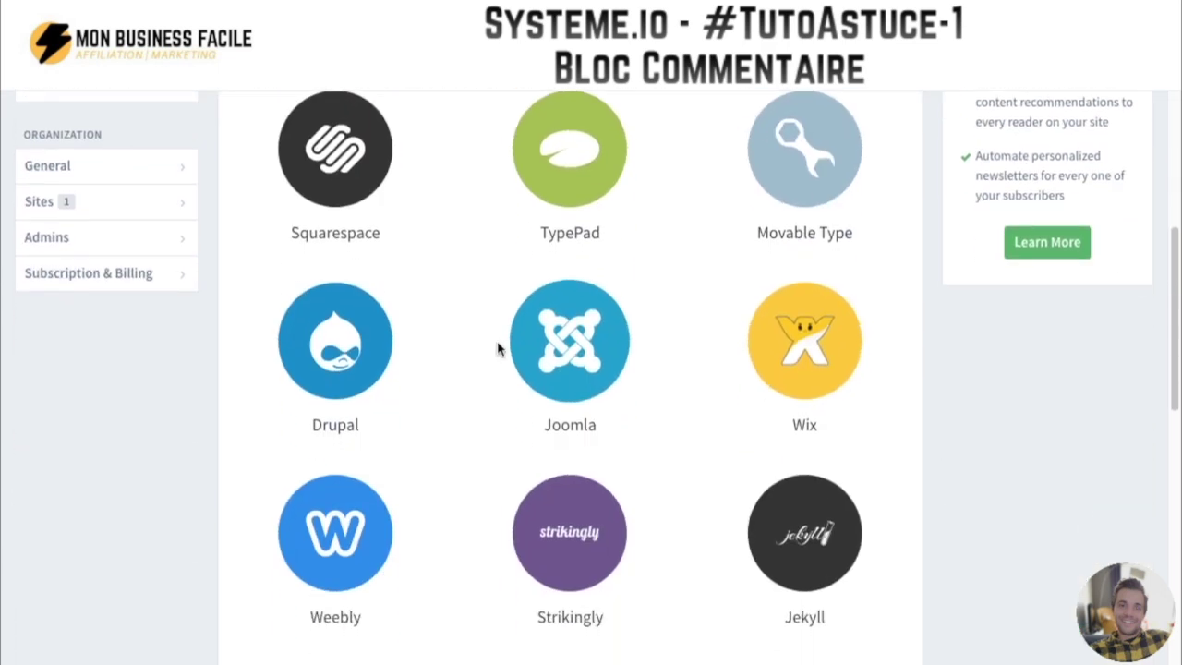
{"action": "scroll", "coordinate": [627, 562], "scroll_direction": "down", "scroll_amount": 8}
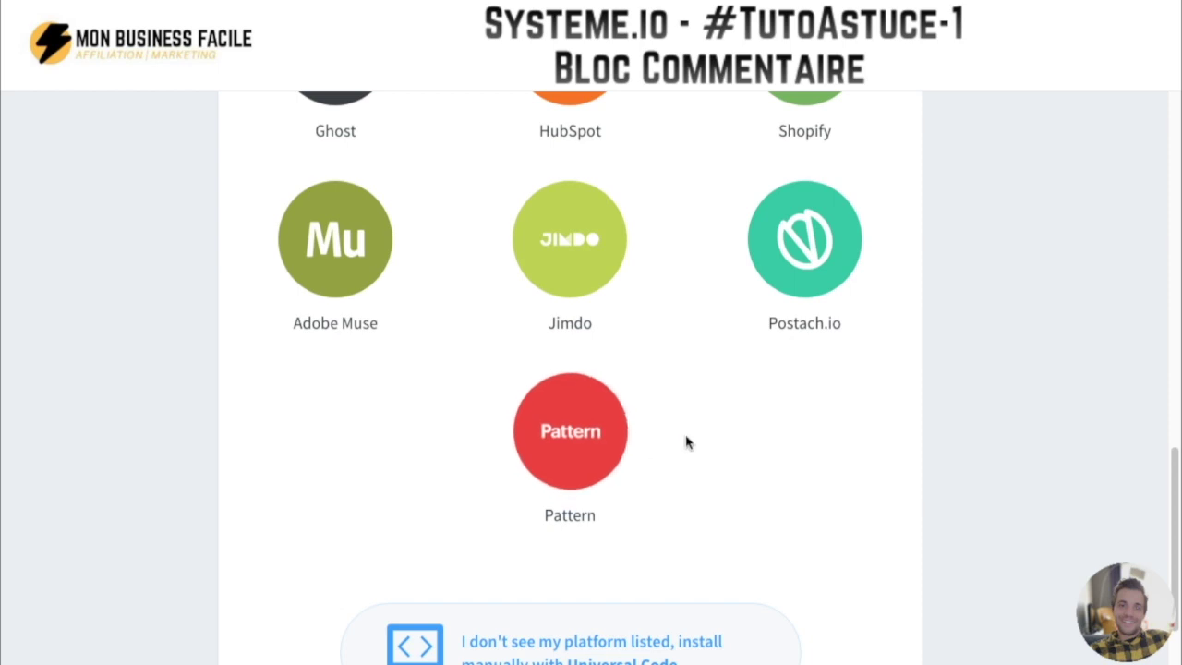
{"action": "scroll", "coordinate": [686, 442], "scroll_direction": "down", "scroll_amount": 1}
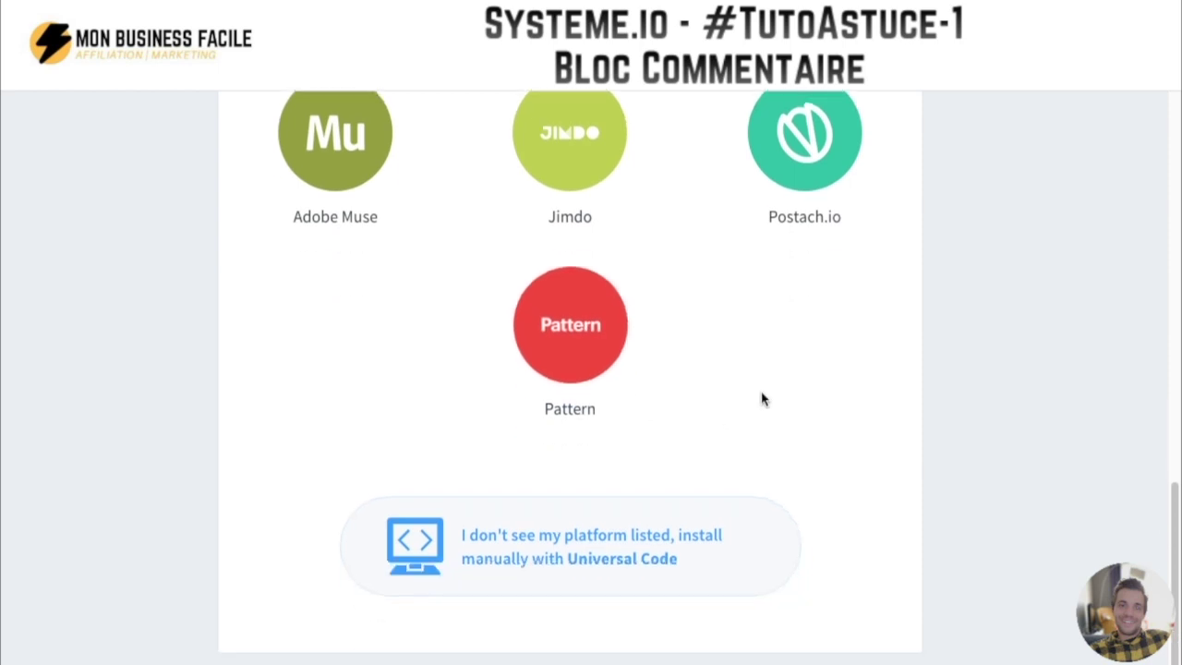
{"action": "left_click", "coordinate": [575, 521]}
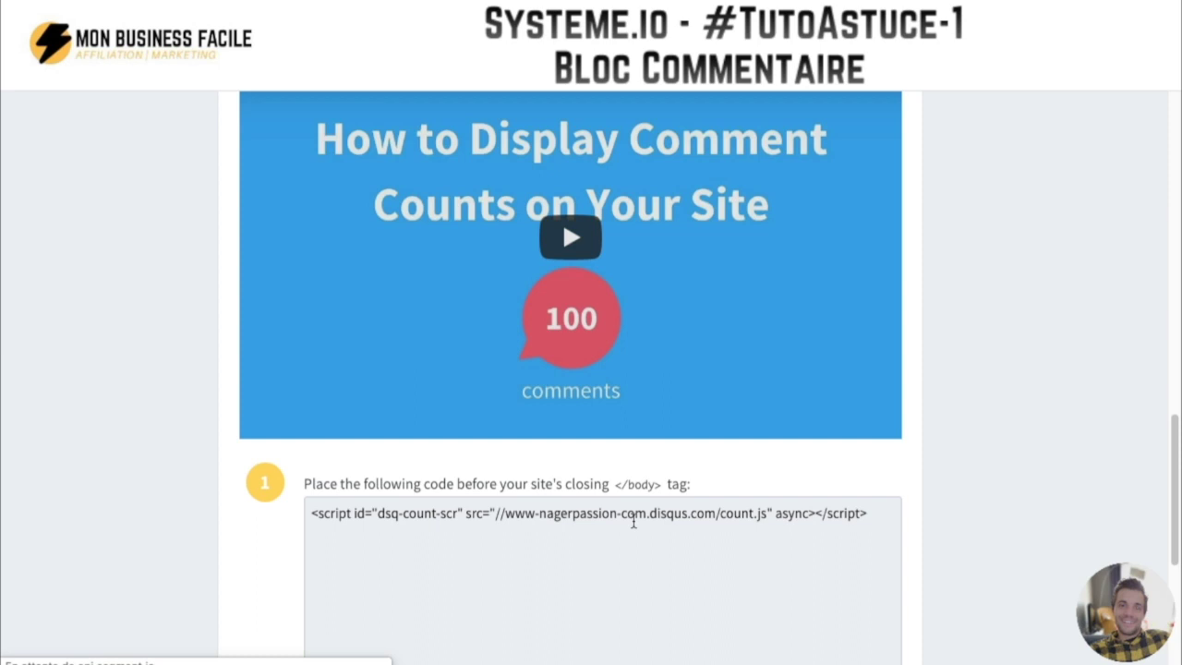
Find the embed code in step 1 of the Universal Code instructions and enlarge its box to show the whole script
{"action": "scroll", "coordinate": [981, 386], "scroll_direction": "up", "scroll_amount": 10}
{"action": "scroll", "coordinate": [981, 386], "scroll_direction": "down", "scroll_amount": 3}
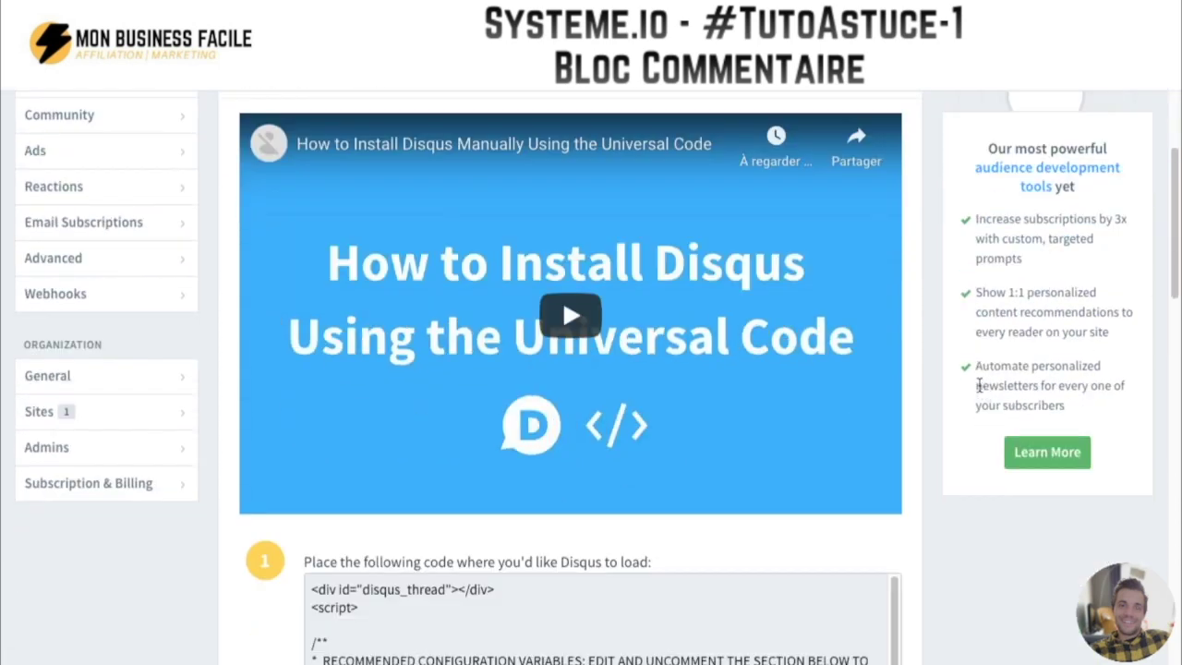
{"action": "scroll", "coordinate": [649, 368], "scroll_direction": "down", "scroll_amount": 3}
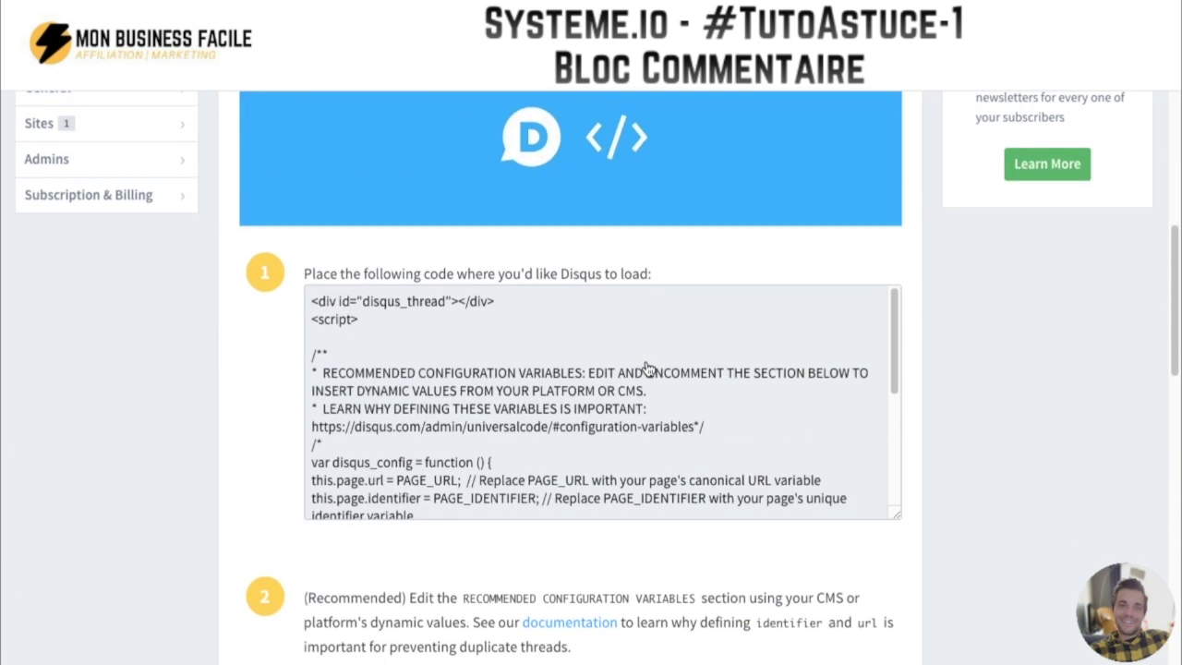
{"action": "left_click_drag", "start_coordinate": [895, 504], "coordinate": [900, 664]}
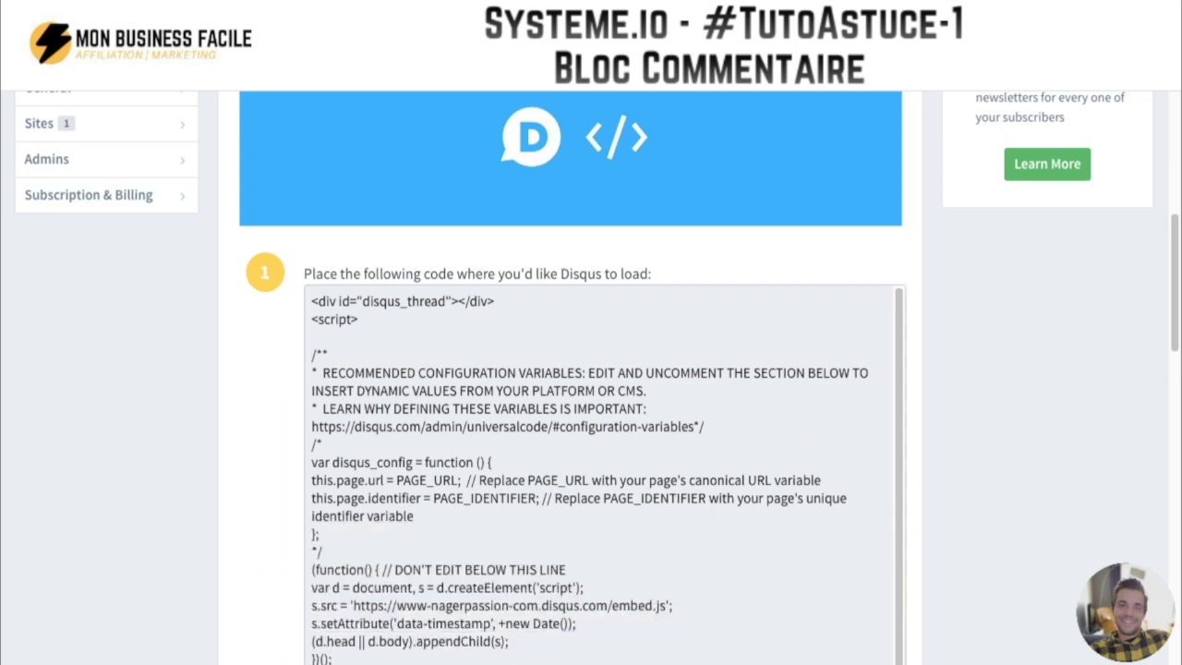
{"action": "scroll", "coordinate": [832, 422], "scroll_direction": "down", "scroll_amount": 1}
{"action": "scroll", "coordinate": [952, 489], "scroll_direction": "down", "scroll_amount": 5}
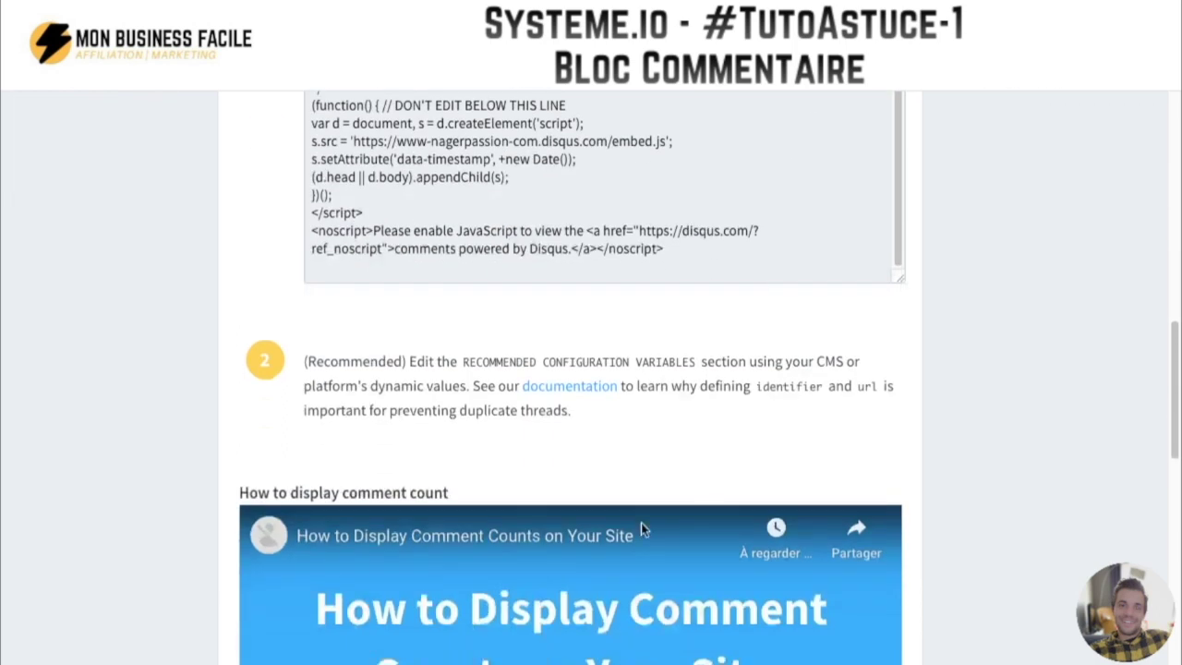
{"action": "scroll", "coordinate": [942, 386], "scroll_direction": "up", "scroll_amount": 4}
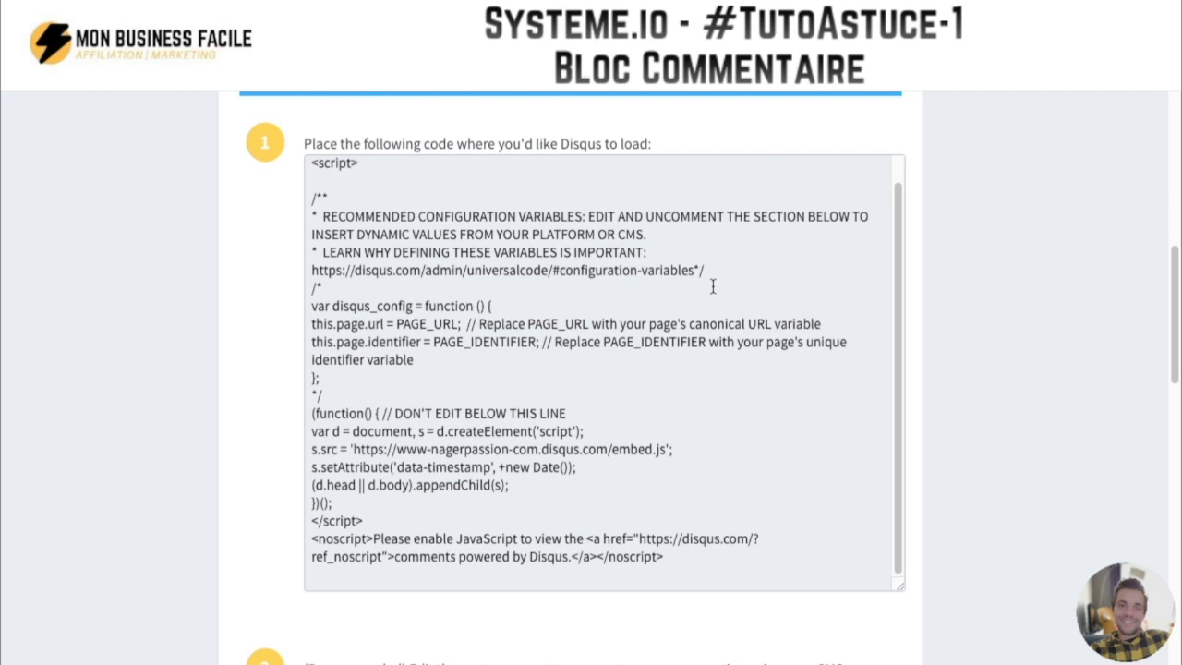
Select the entire Disqus embed code from step 1 and copy it
{"action": "left_click", "coordinate": [536, 341]}
{"action": "type", "text": ";"}
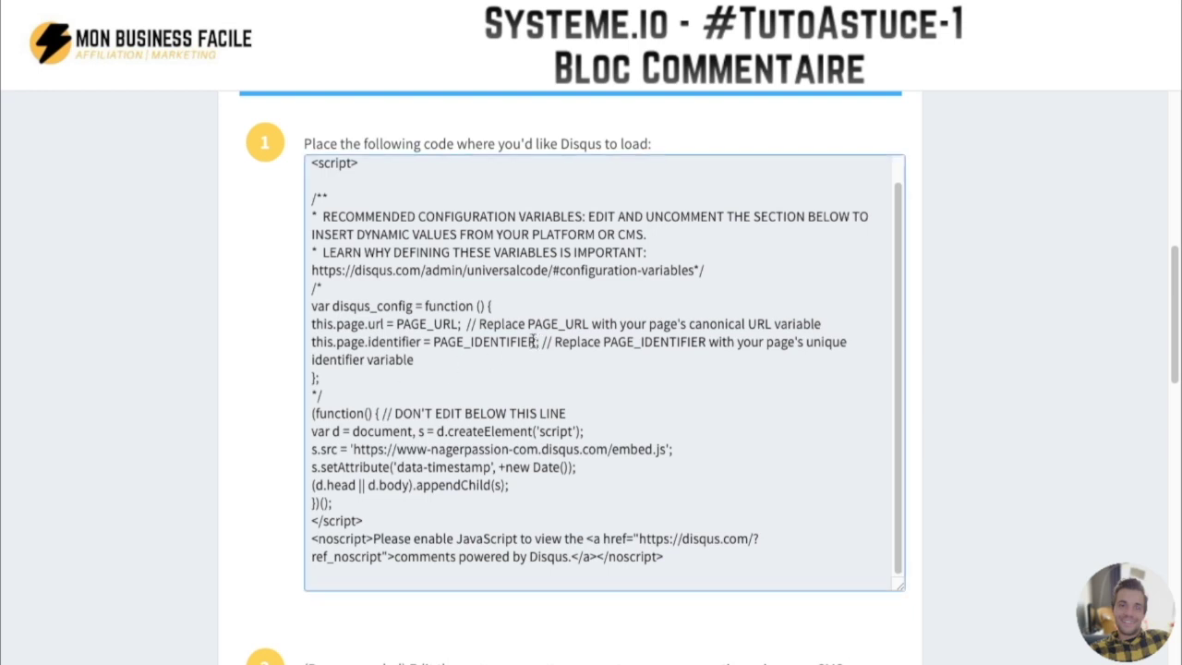
{"action": "key", "text": "ctrl+a"}
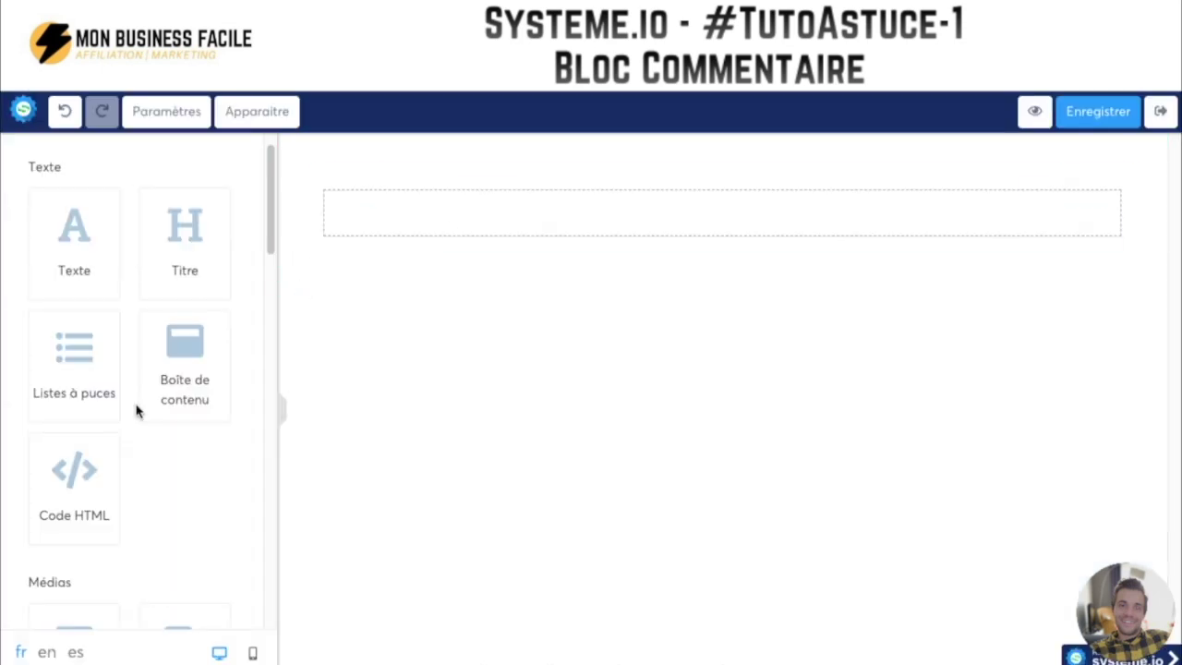
In the systeme.io page editor, add a Code HTML block to the empty row and replace its HTML with the copied Disqus code
{"action": "left_click_drag", "start_coordinate": [62, 500], "coordinate": [679, 237]}
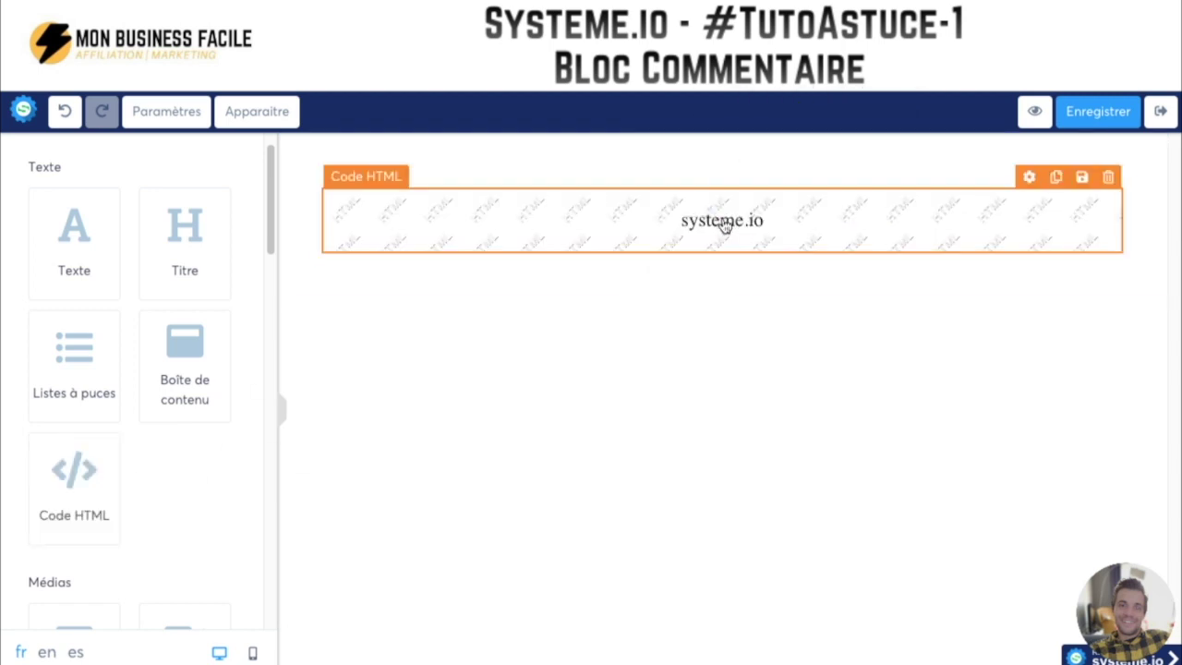
{"action": "left_click", "coordinate": [1030, 178]}
{"action": "left_click", "coordinate": [137, 178]}
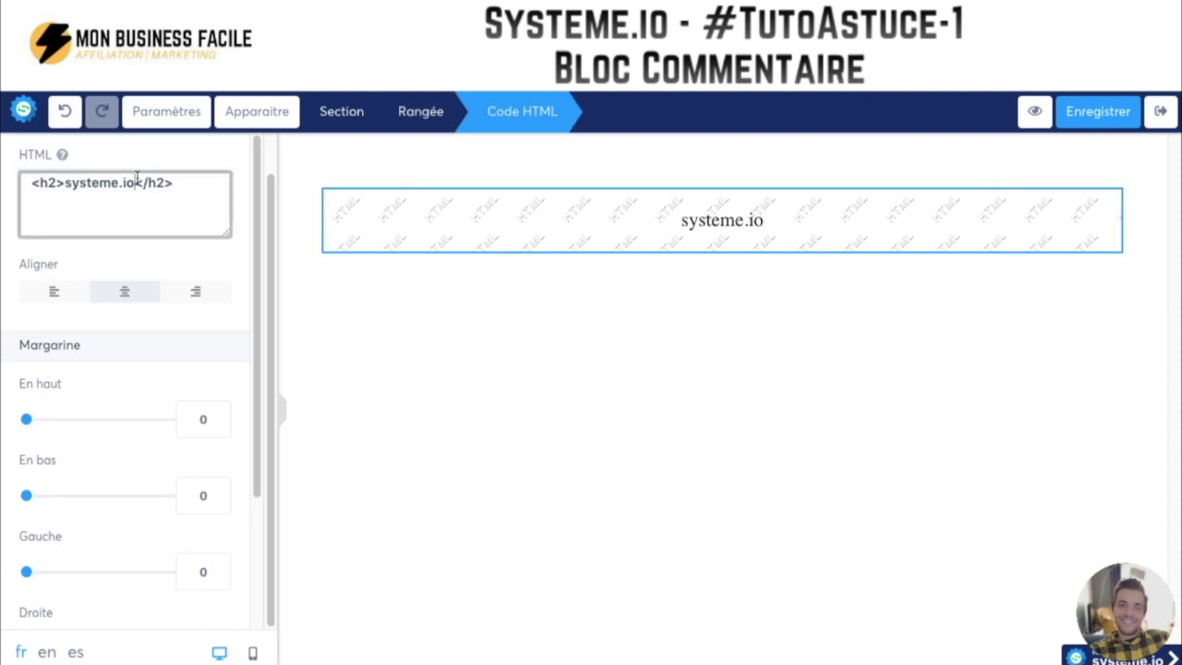
{"action": "key", "text": "ctrl+a"}
{"action": "key", "text": "ctrl+v"}
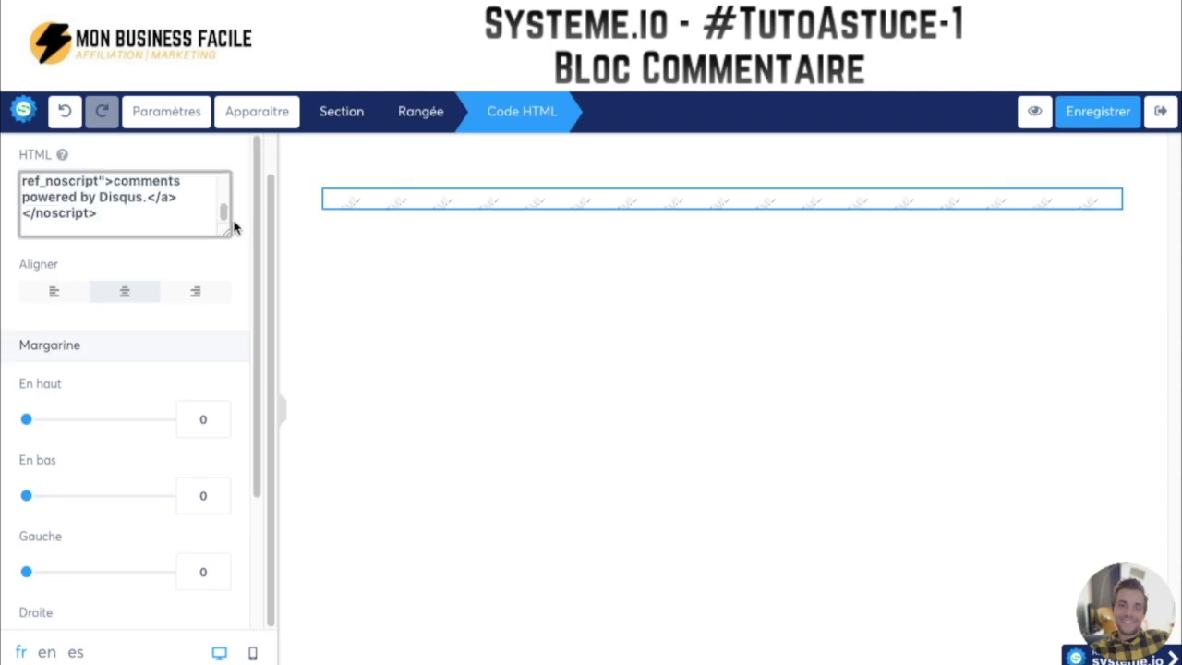
{"action": "left_click_drag", "start_coordinate": [224, 236], "coordinate": [236, 637]}
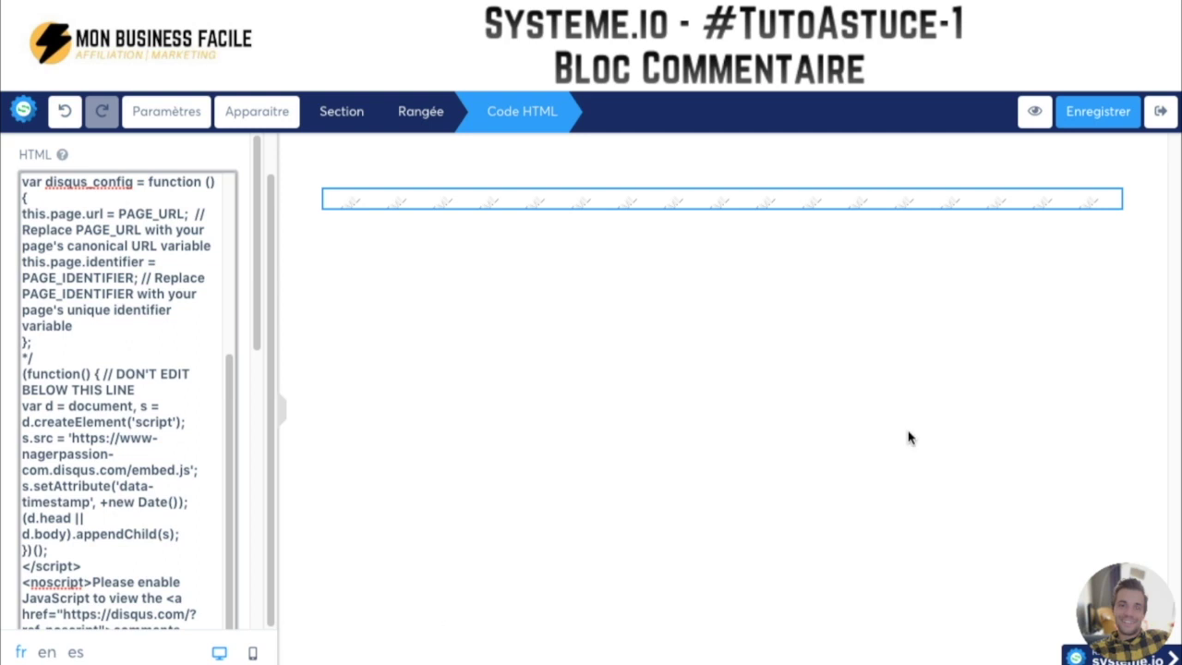
Save the page, preview it with the comment block, and dismiss the preview-mode notice
{"action": "left_click", "coordinate": [918, 341]}
{"action": "left_click", "coordinate": [1080, 125]}
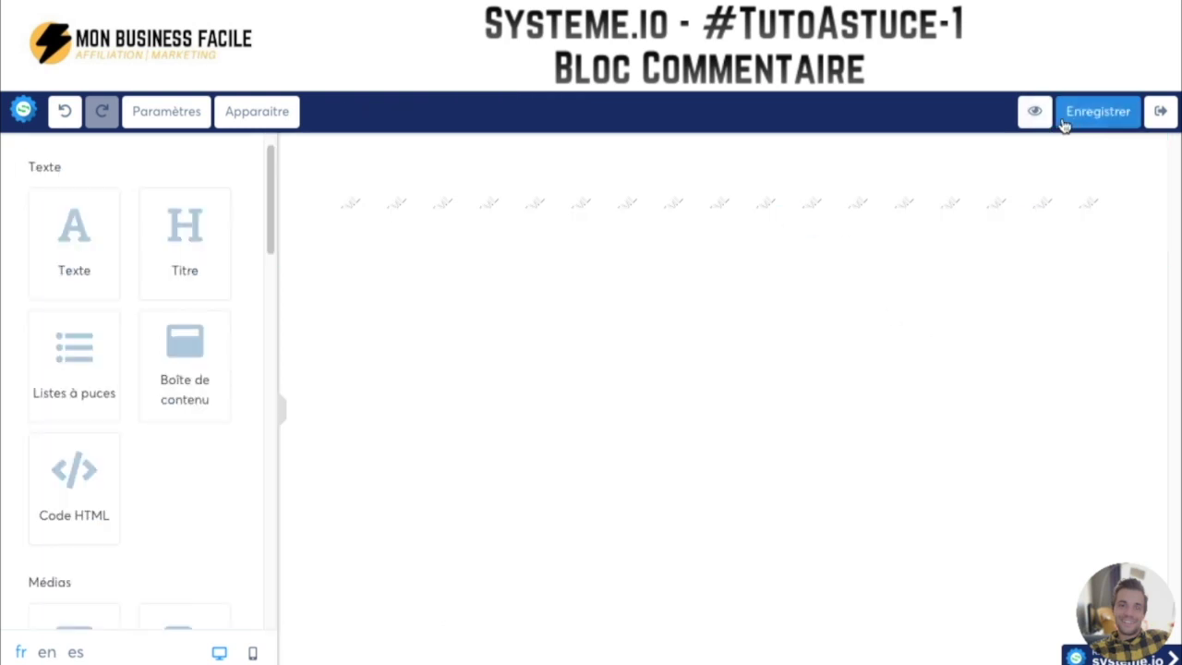
{"action": "left_click", "coordinate": [1032, 117]}
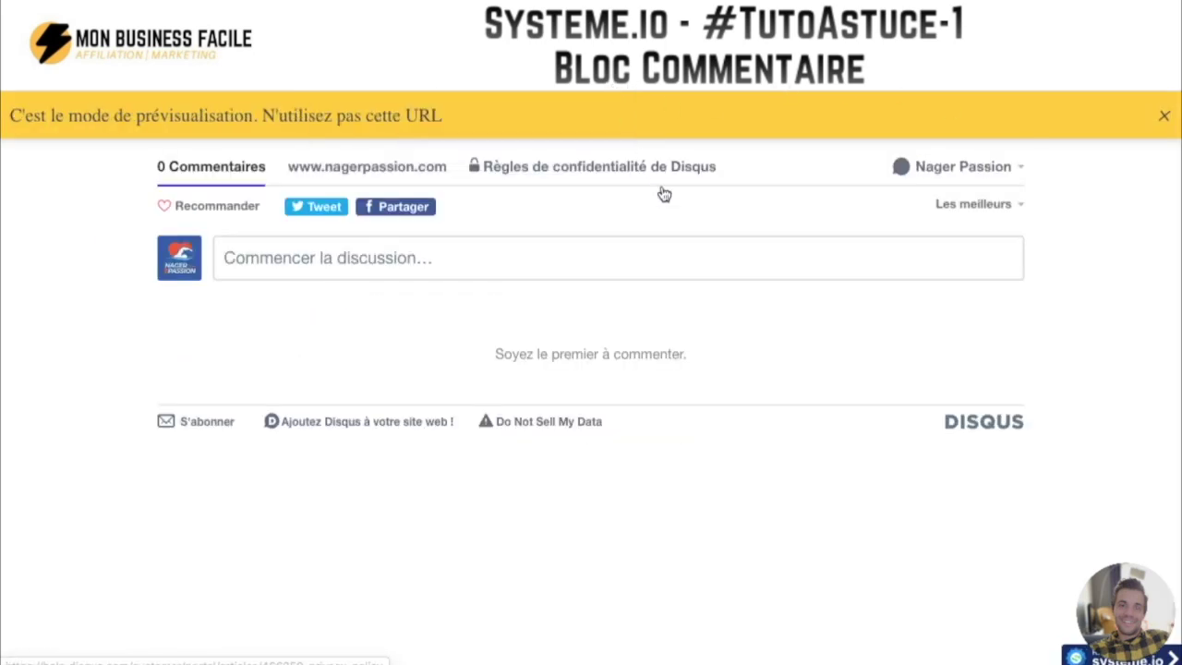
{"action": "left_click", "coordinate": [1165, 115]}
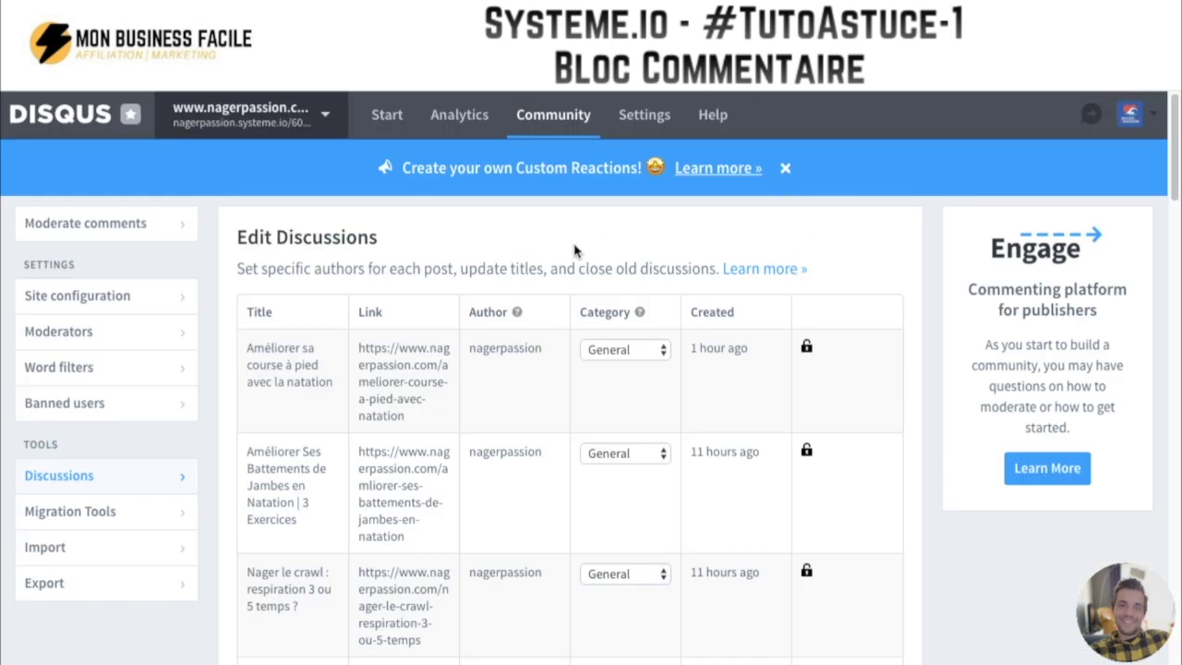
In Disqus, open the account settings and go from there to the admin dashboard
{"action": "left_click", "coordinate": [1130, 117]}
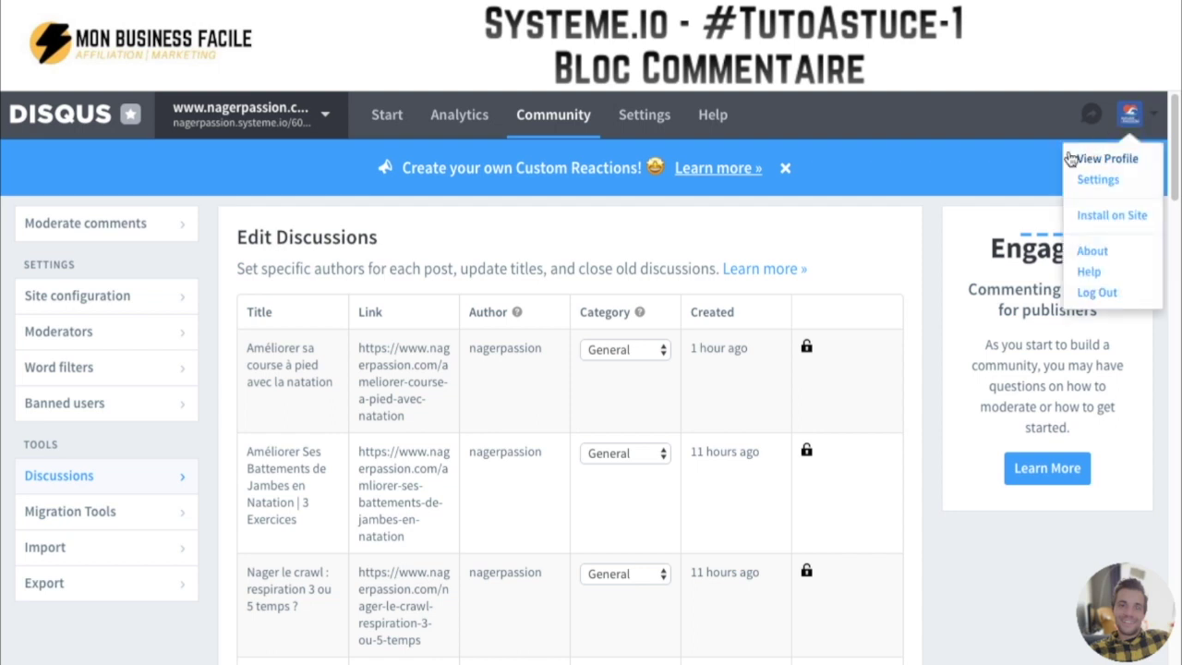
{"action": "left_click", "coordinate": [1098, 182]}
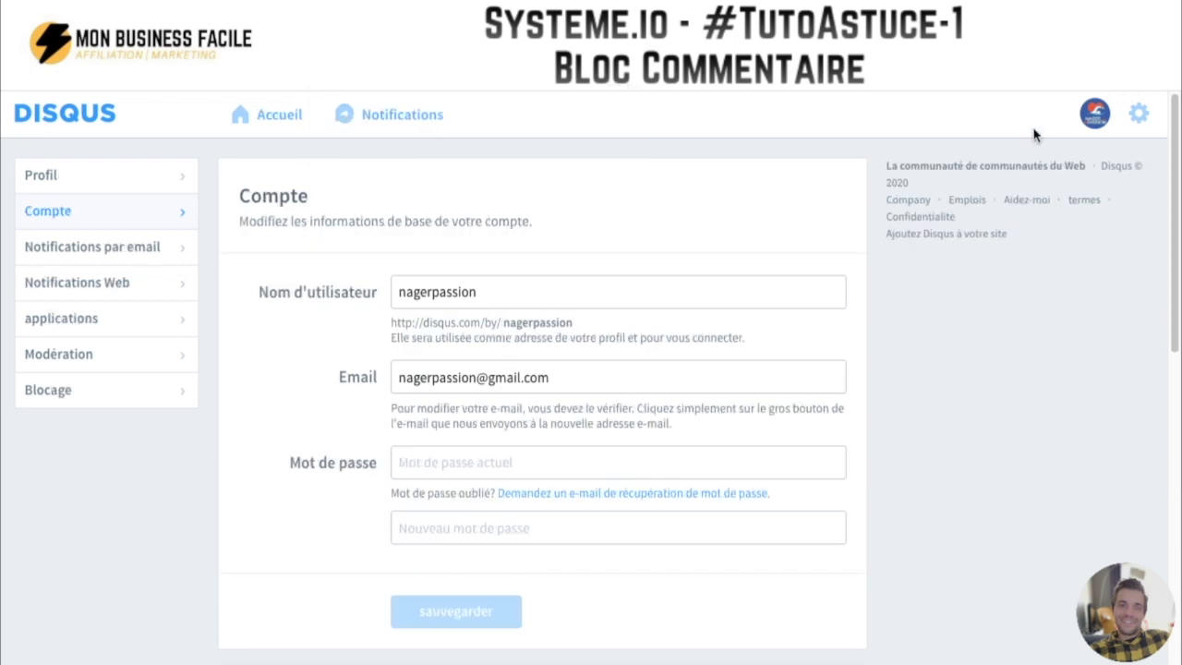
{"action": "left_click", "coordinate": [1135, 120]}
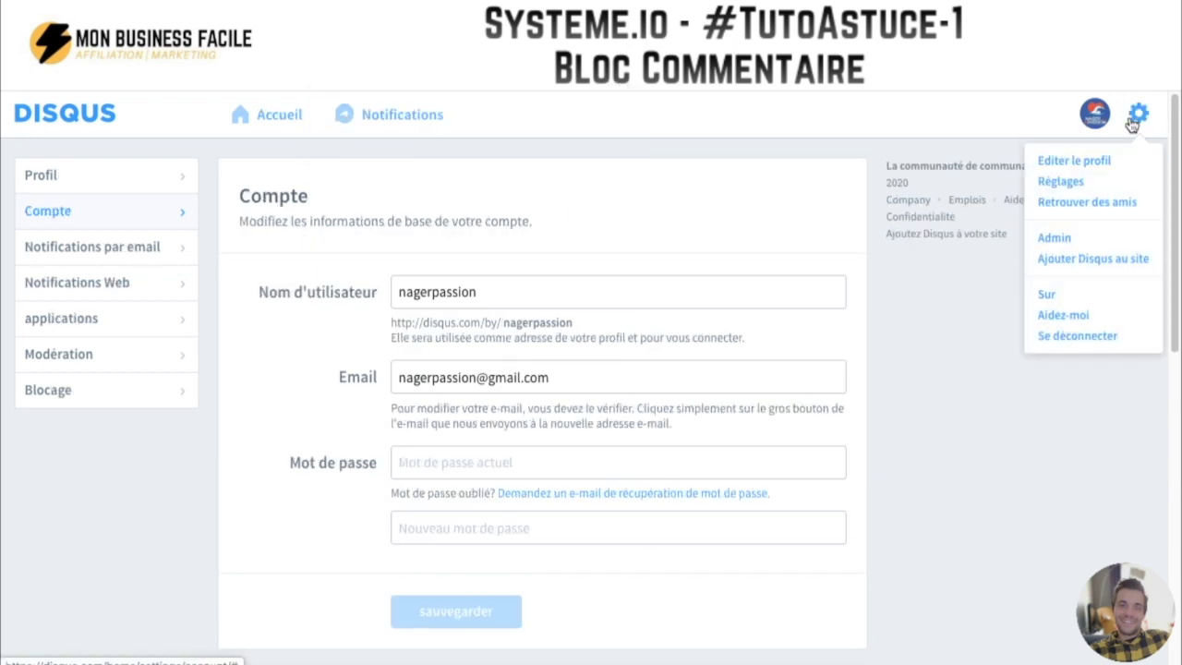
{"action": "left_click", "coordinate": [1053, 238]}
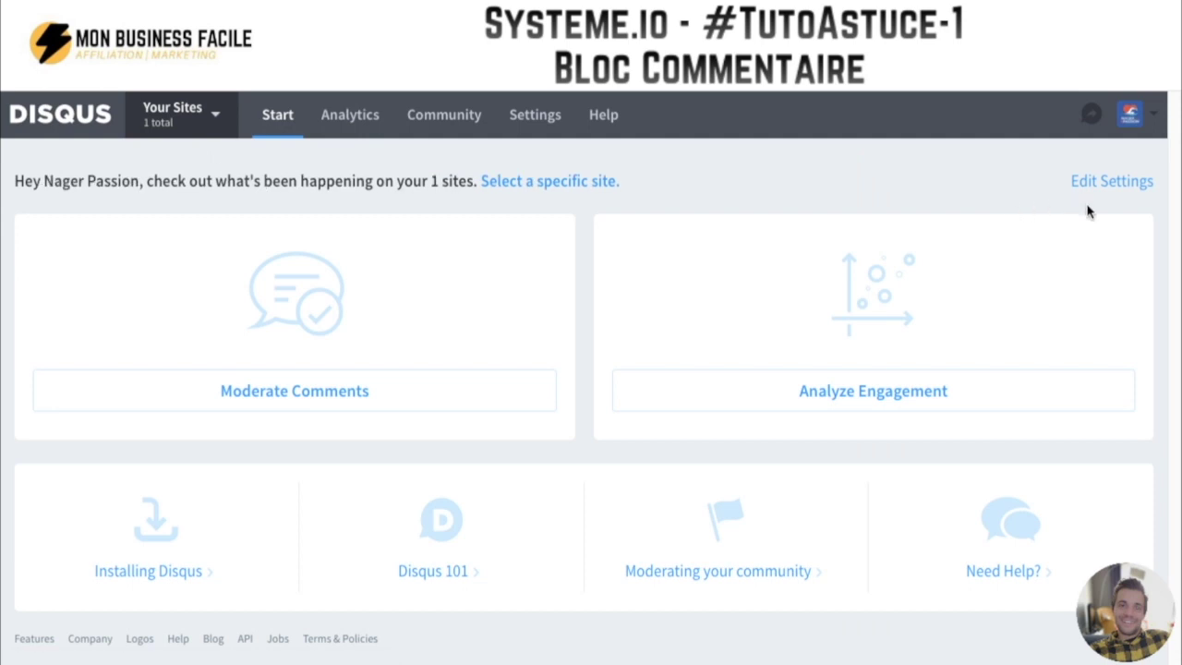
Open the Nager Passion organization's settings for editing, and show the site's Advanced settings
{"action": "left_click", "coordinate": [1111, 185]}
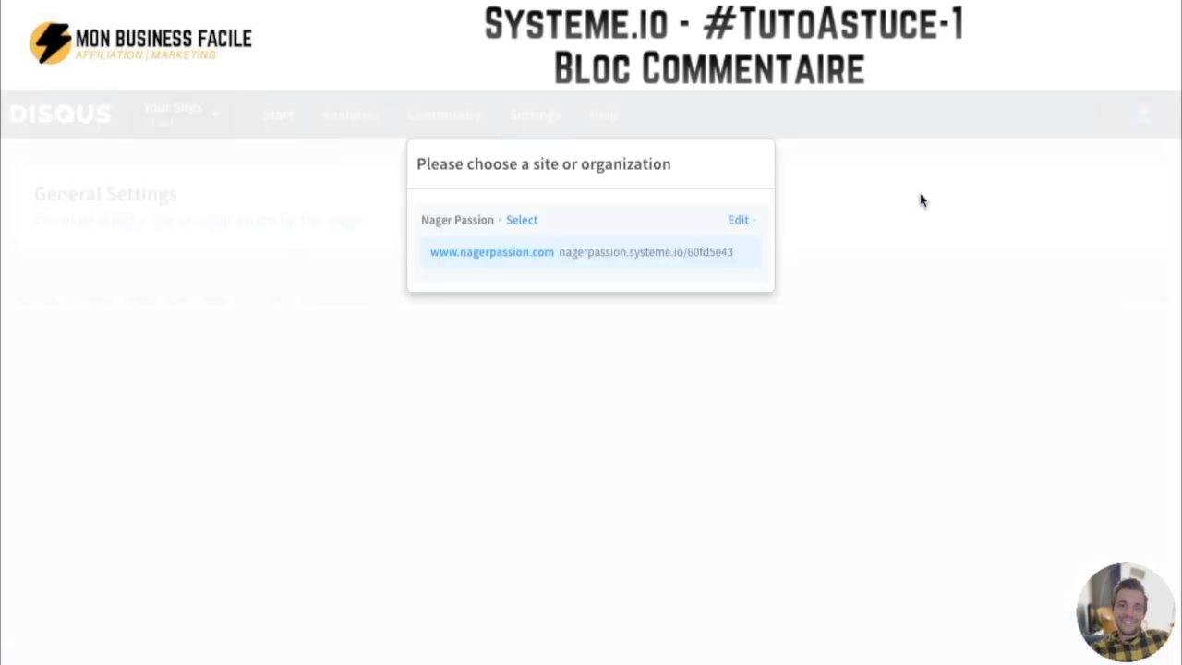
{"action": "left_click", "coordinate": [743, 225]}
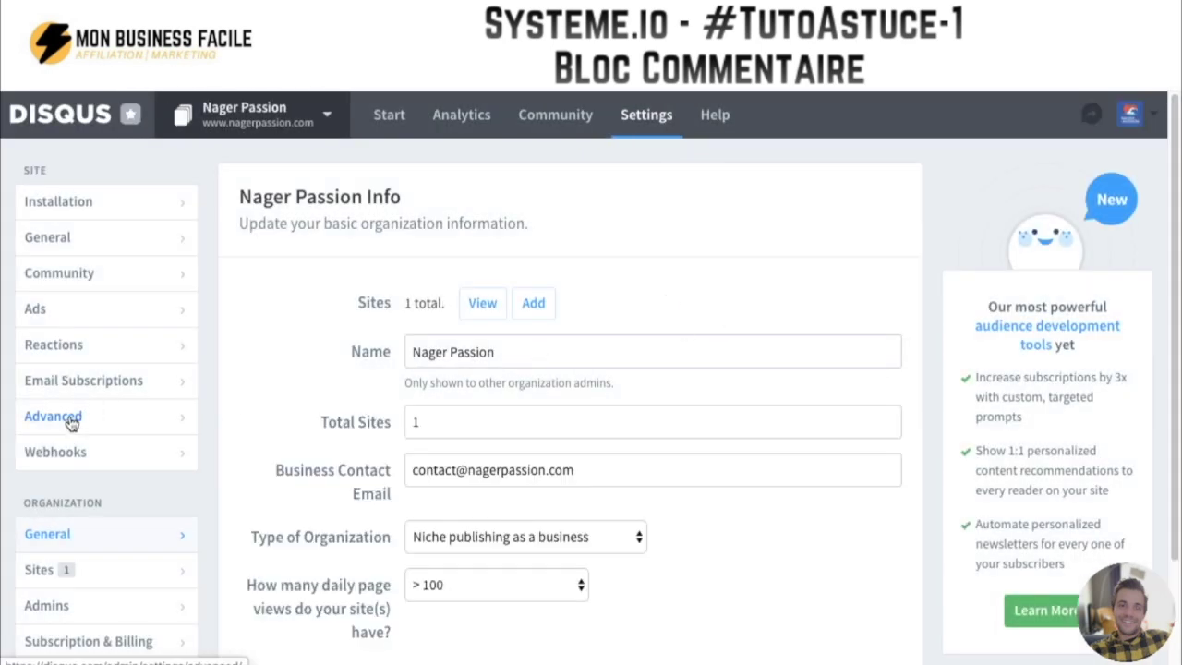
{"action": "left_click", "coordinate": [71, 419]}
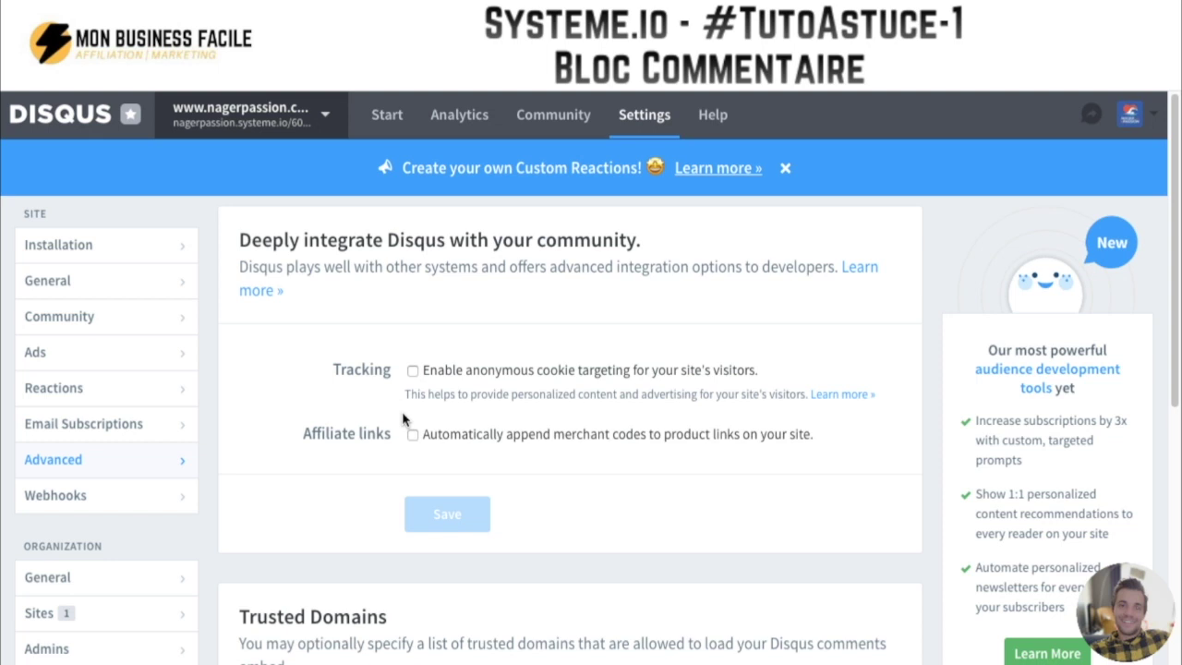
Examine the site's comment activity chart and daily table of comments and votes in the analytics
{"action": "left_click", "coordinate": [452, 120]}
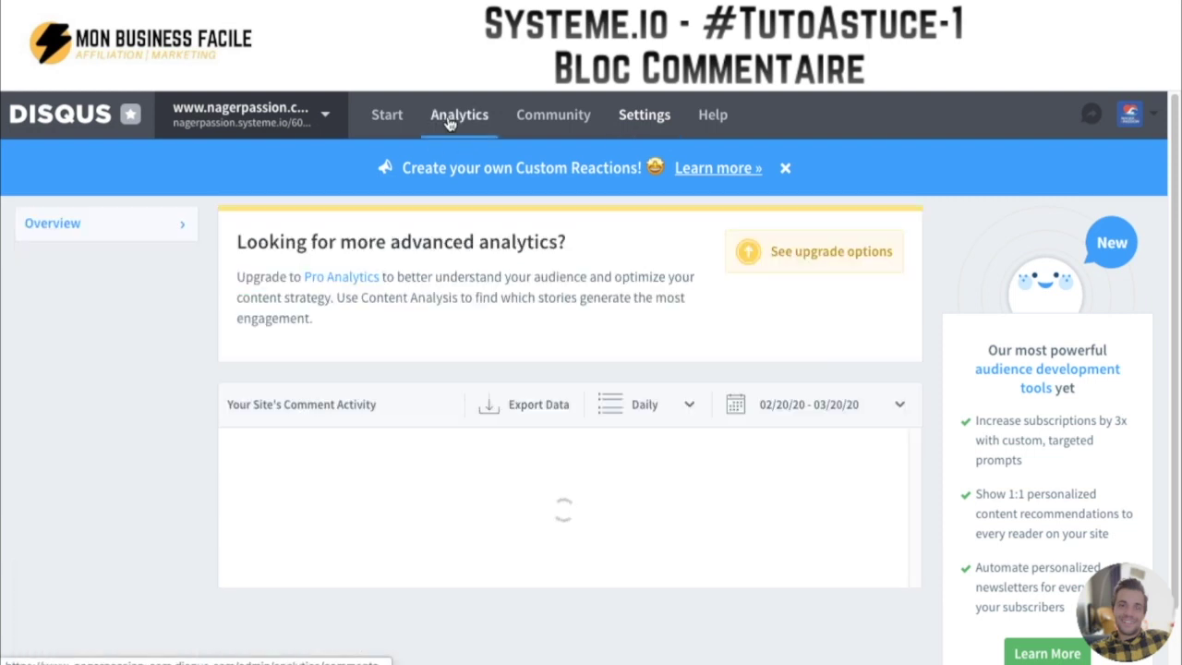
{"action": "scroll", "coordinate": [675, 562], "scroll_direction": "down", "scroll_amount": 4}
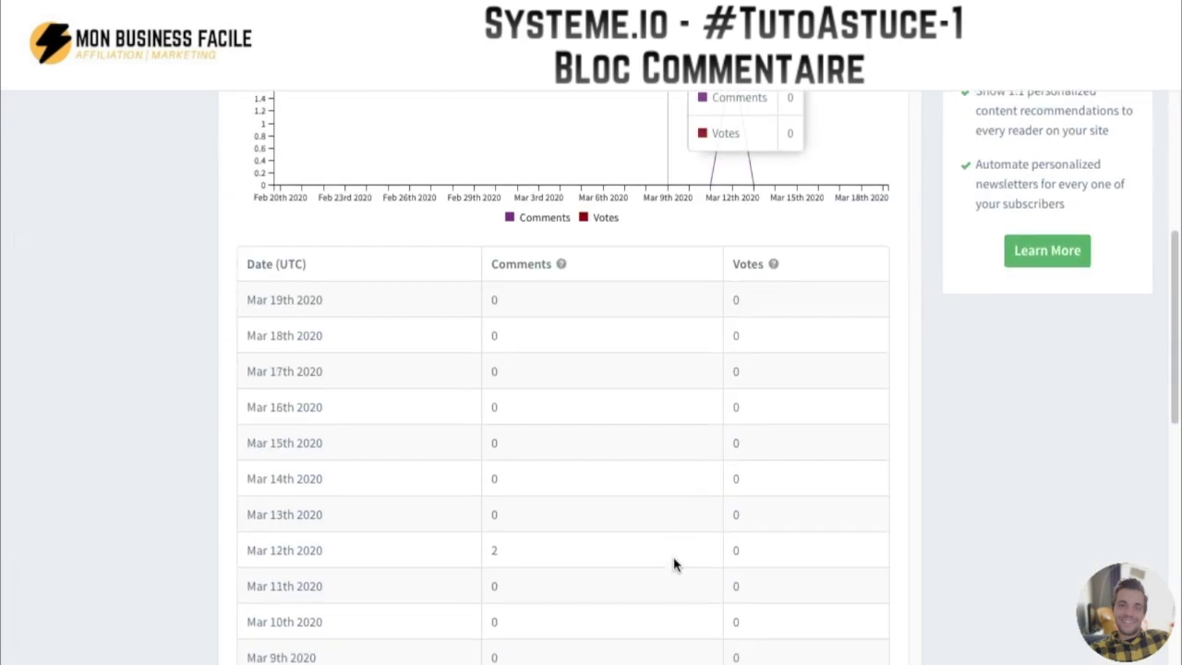
{"action": "scroll", "coordinate": [675, 565], "scroll_direction": "up", "scroll_amount": 2}
{"action": "scroll", "coordinate": [674, 562], "scroll_direction": "up", "scroll_amount": 1}
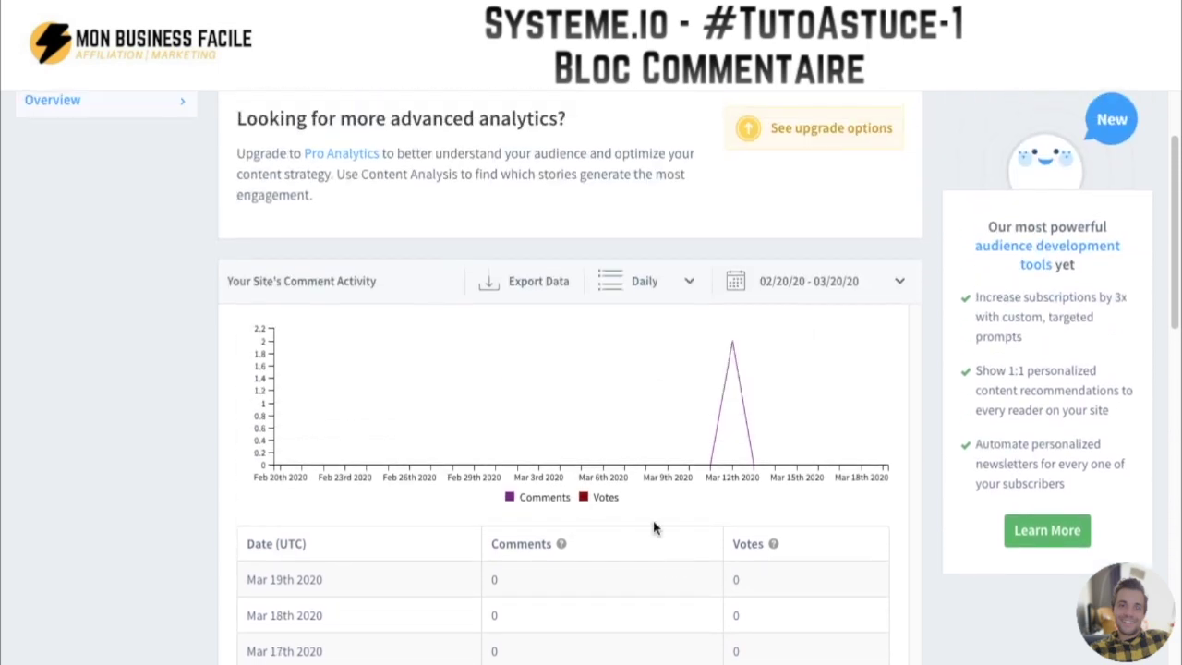
{"action": "scroll", "coordinate": [655, 527], "scroll_direction": "up", "scroll_amount": 2}
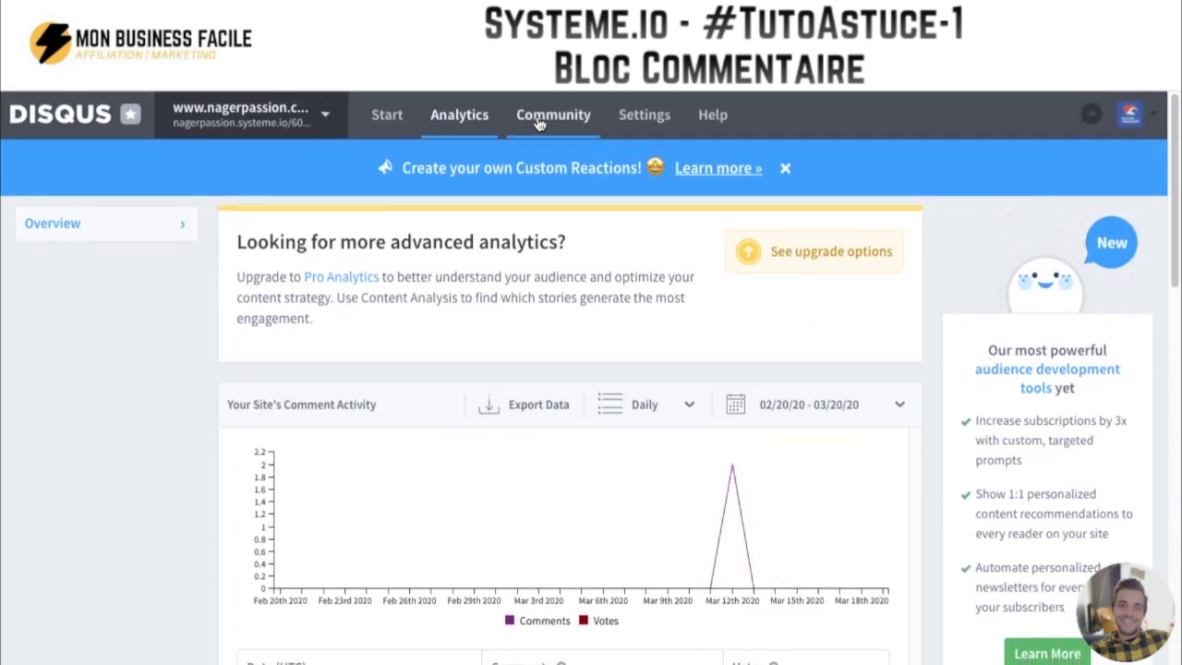
Look over the pending comments in the community moderation area and the Site Moderators settings
{"action": "left_click", "coordinate": [543, 118]}
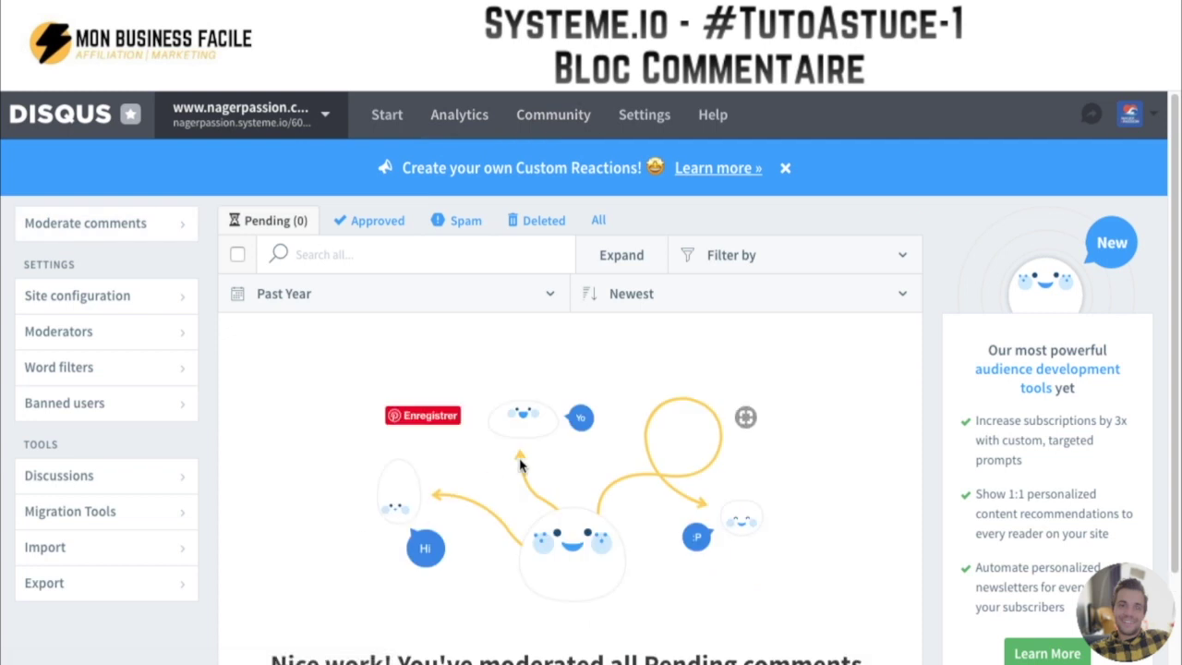
{"action": "scroll", "coordinate": [545, 455], "scroll_direction": "down", "scroll_amount": 3}
{"action": "scroll", "coordinate": [548, 453], "scroll_direction": "up", "scroll_amount": 3}
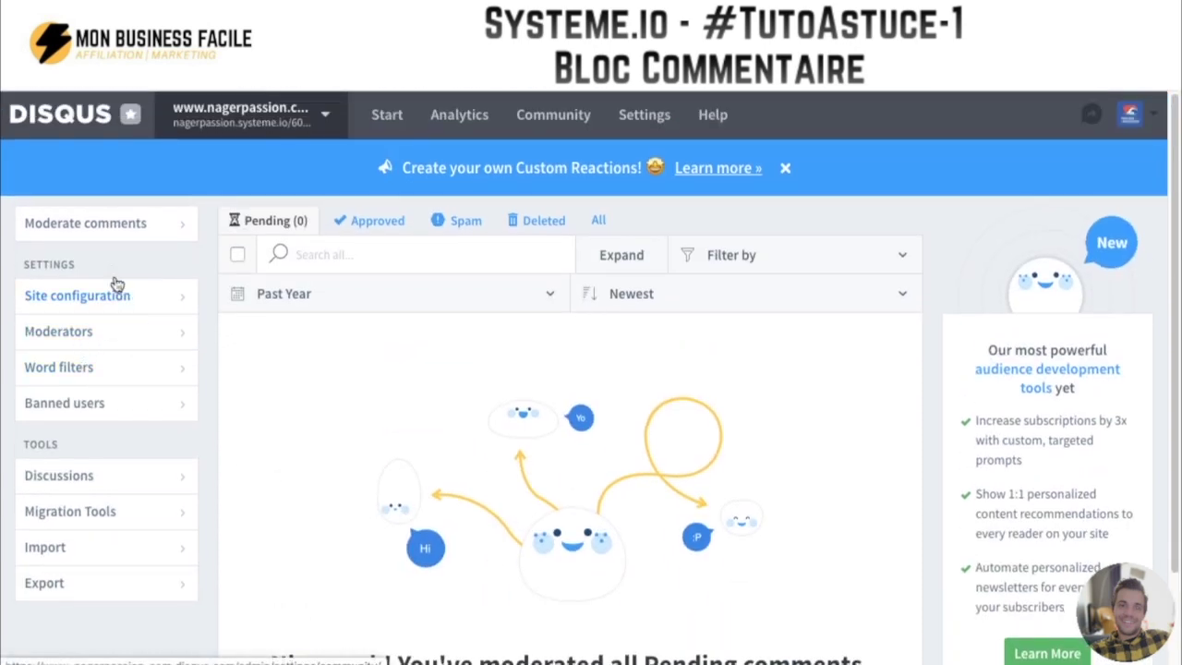
{"action": "left_click", "coordinate": [92, 334]}
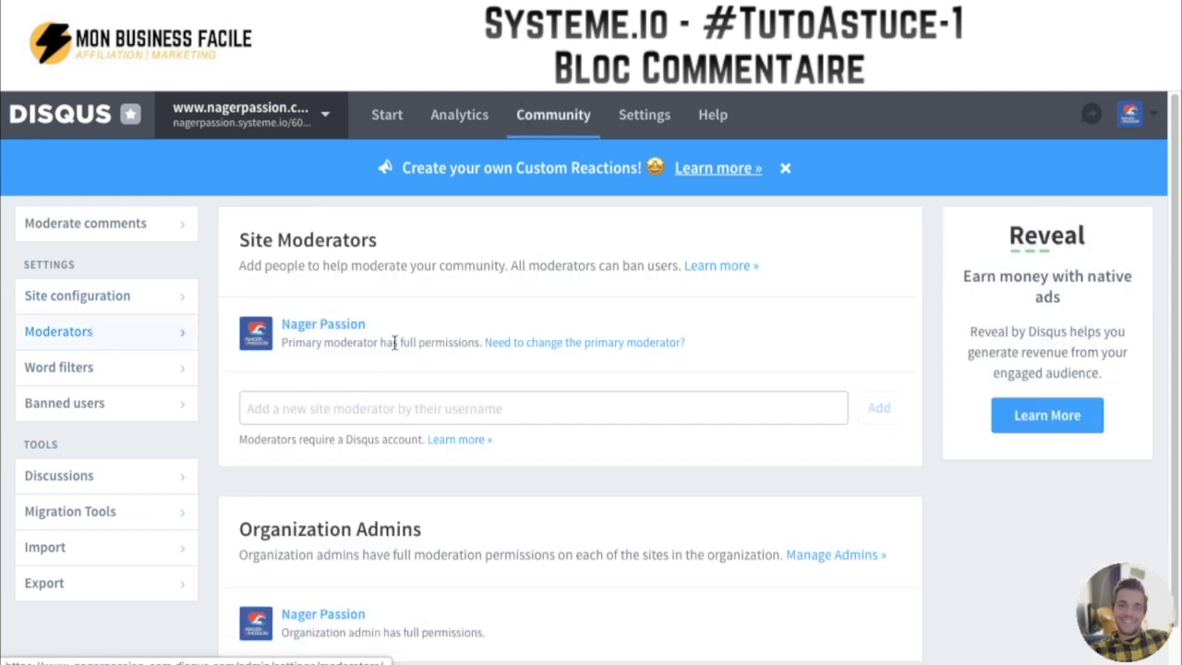
{"action": "scroll", "coordinate": [619, 362], "scroll_direction": "down", "scroll_amount": 1}
{"action": "scroll", "coordinate": [618, 362], "scroll_direction": "up", "scroll_amount": 1}
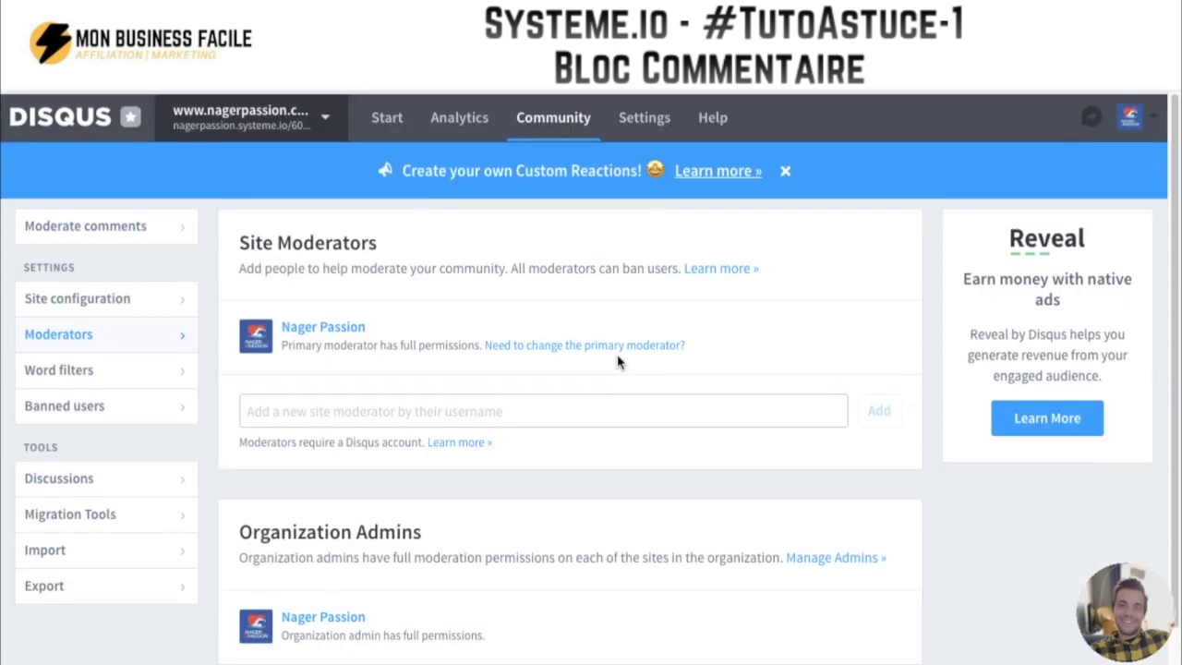
Look through the site's list of discussions in the Disqus community tools, down to the oldest entries
{"action": "left_click", "coordinate": [101, 478]}
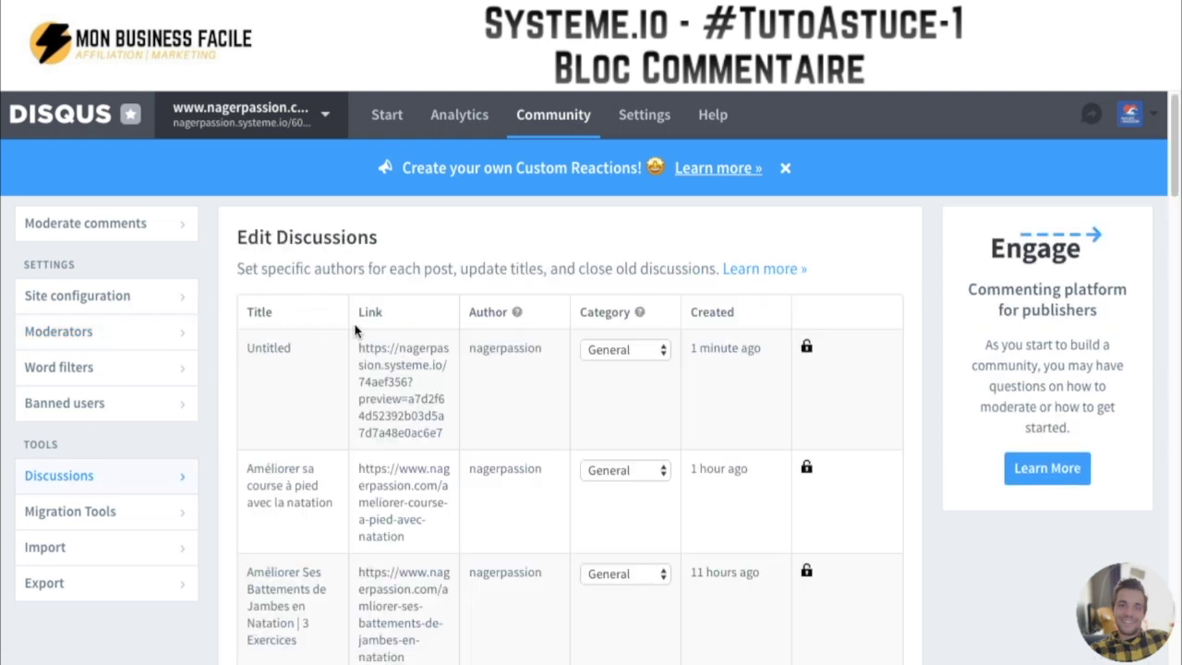
{"action": "scroll", "coordinate": [506, 409], "scroll_direction": "down", "scroll_amount": 5}
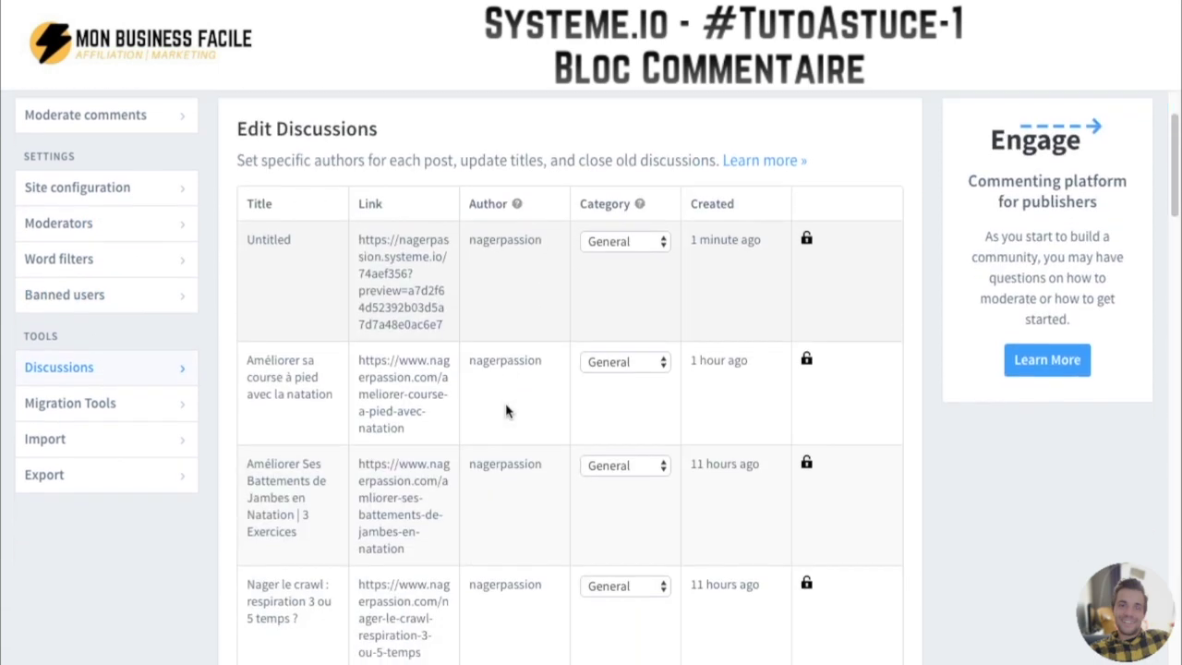
{"action": "scroll", "coordinate": [505, 405], "scroll_direction": "down", "scroll_amount": 20}
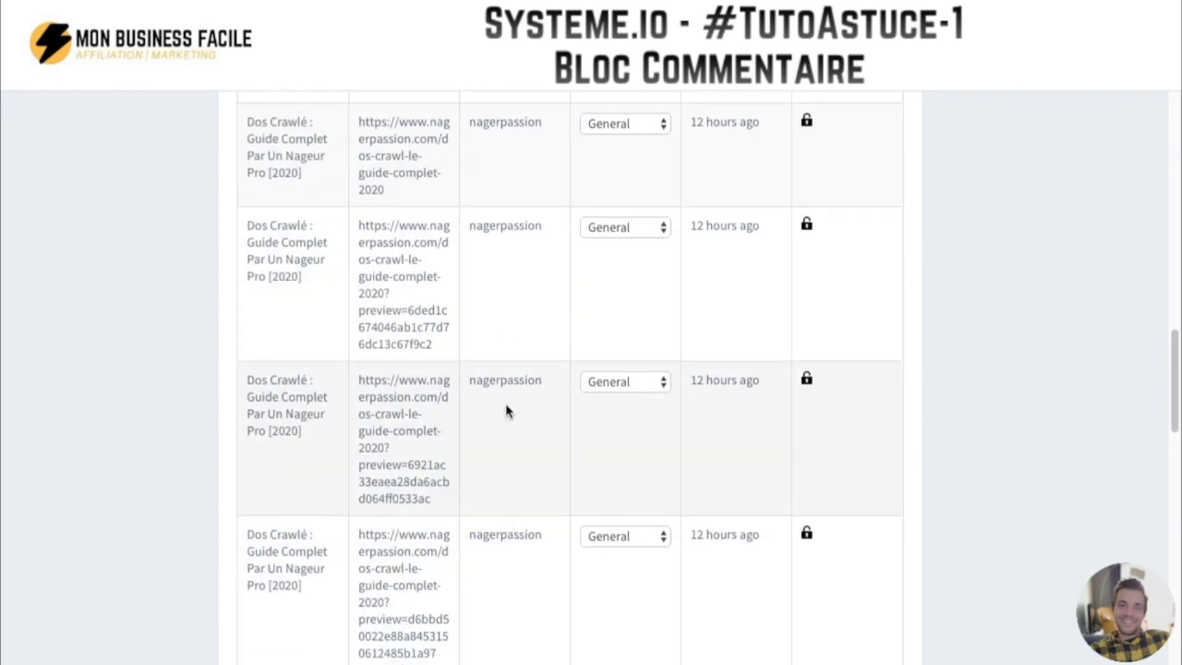
{"action": "scroll", "coordinate": [505, 410], "scroll_direction": "down", "scroll_amount": 5}
{"action": "scroll", "coordinate": [505, 410], "scroll_direction": "up", "scroll_amount": 10}
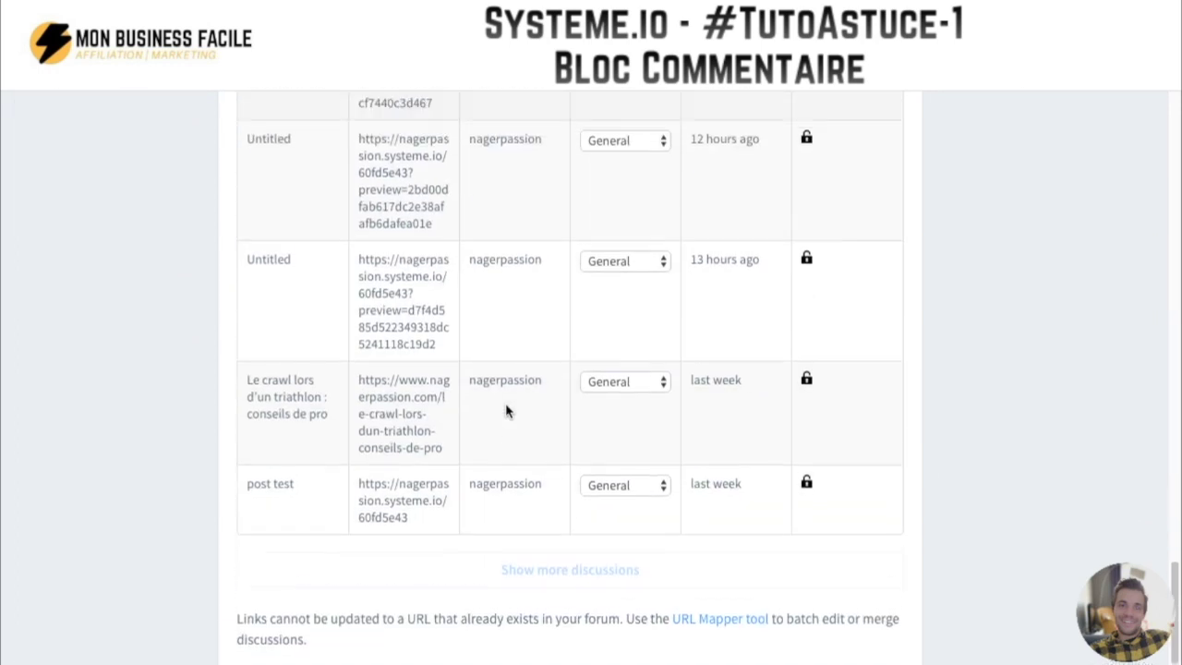
{"action": "scroll", "coordinate": [506, 412], "scroll_direction": "down", "scroll_amount": 10}
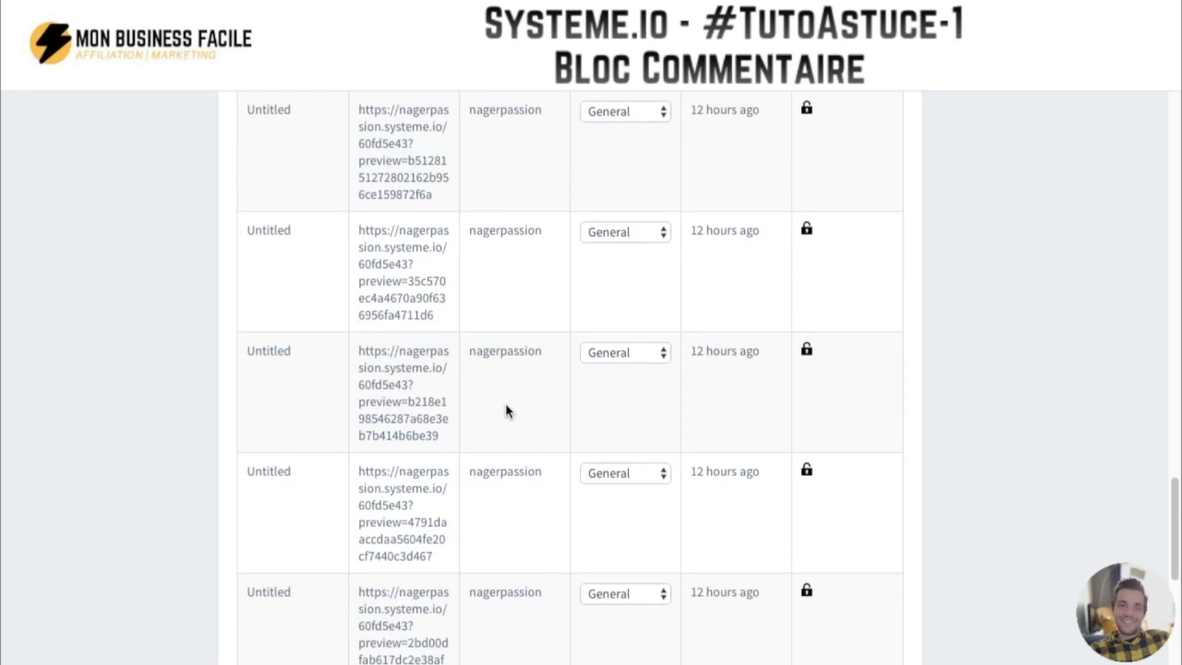
{"action": "scroll", "coordinate": [505, 411], "scroll_direction": "up", "scroll_amount": 1}
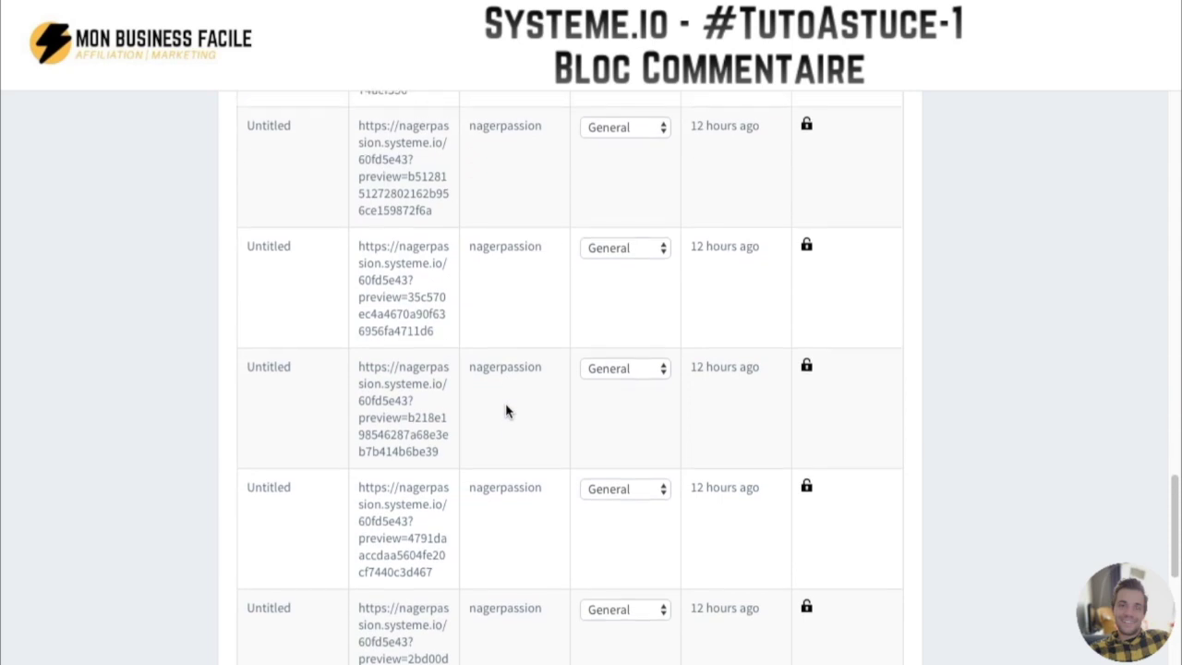
{"action": "scroll", "coordinate": [505, 410], "scroll_direction": "up", "scroll_amount": 20}
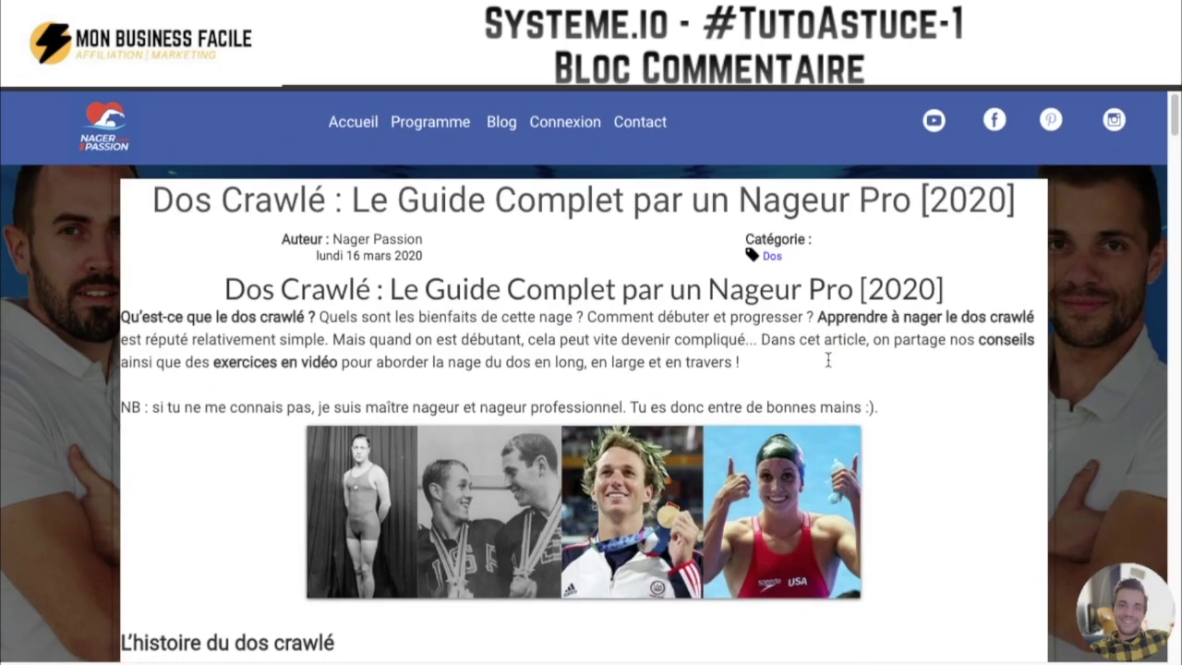
Check the Disqus comment block at the end of the published Dos Crawlé article on the Nager Passion blog
{"action": "scroll", "coordinate": [828, 360], "scroll_direction": "down", "scroll_amount": 20}
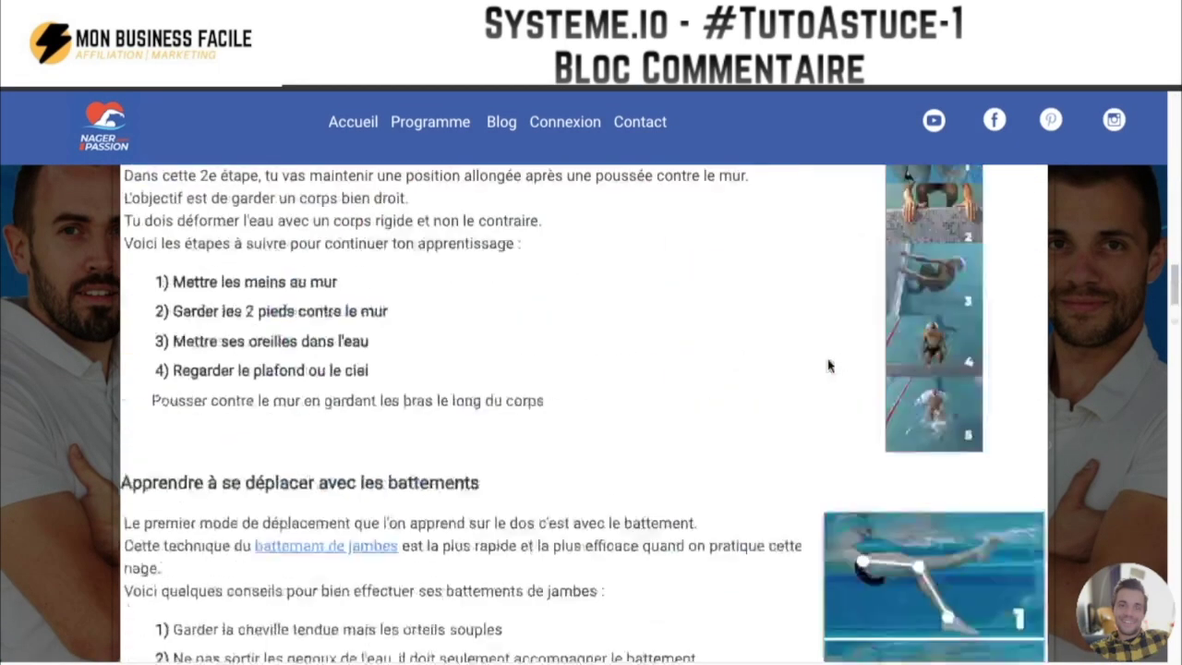
{"action": "scroll", "coordinate": [828, 366], "scroll_direction": "down", "scroll_amount": 20}
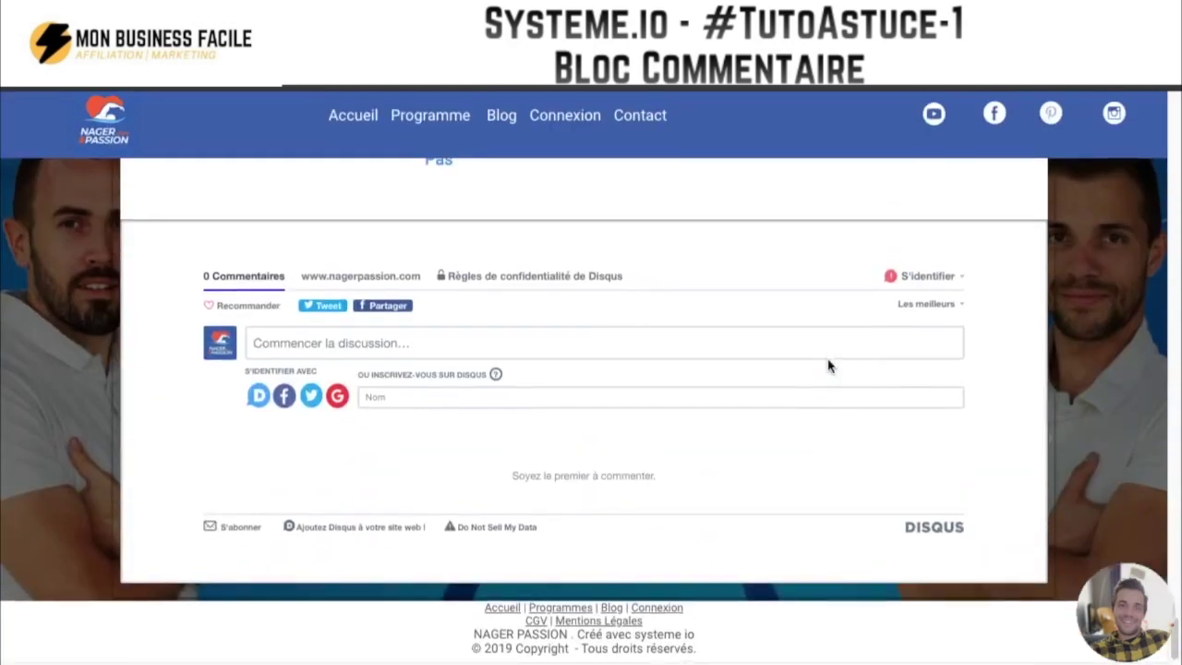